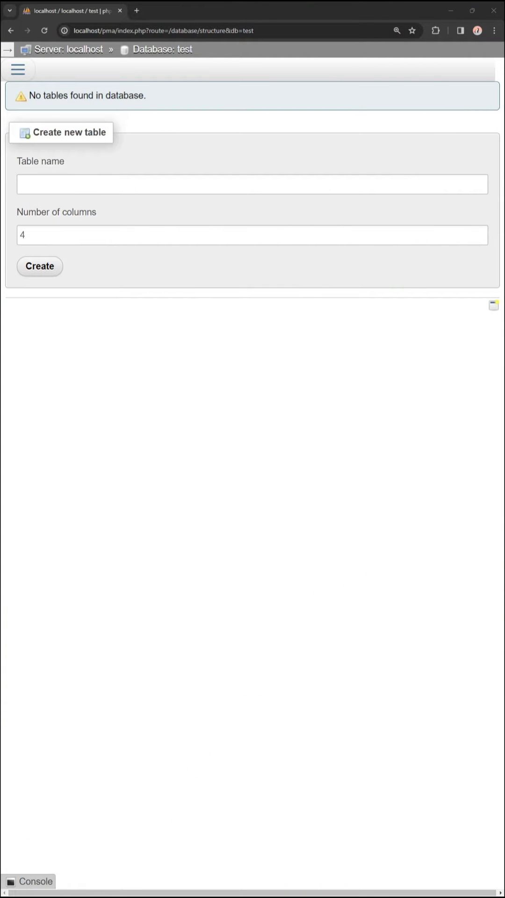
Name the table queue and add a campaign BIGINT(20) column set as PRIMARY
left_click(252, 184)
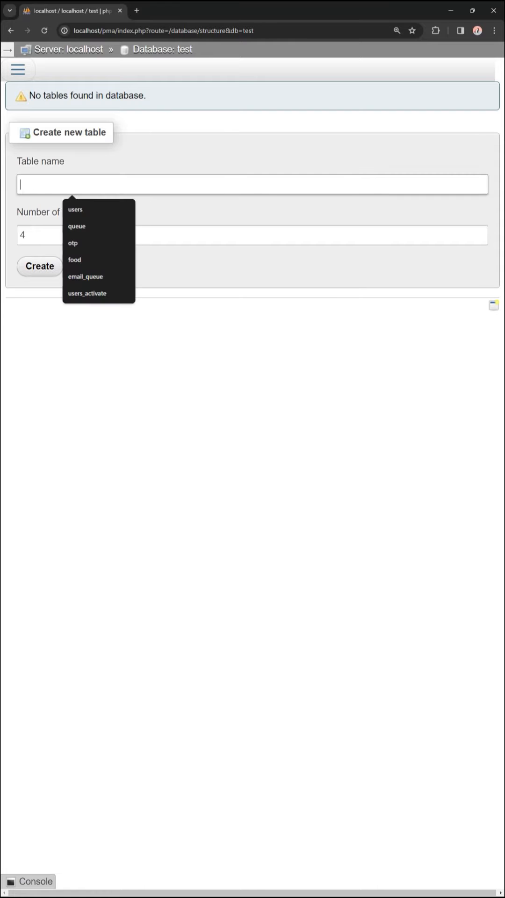
type("queue")
key("Return")
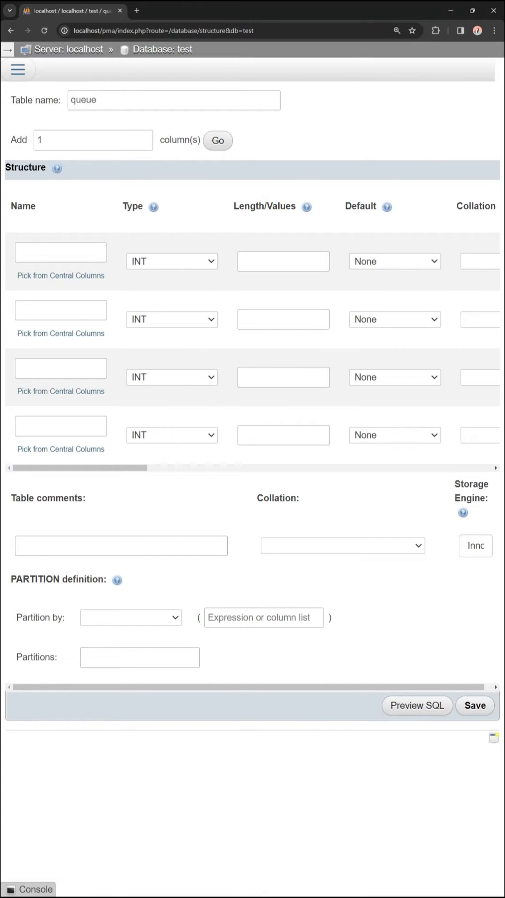
left_click(60, 252)
type("campaign")
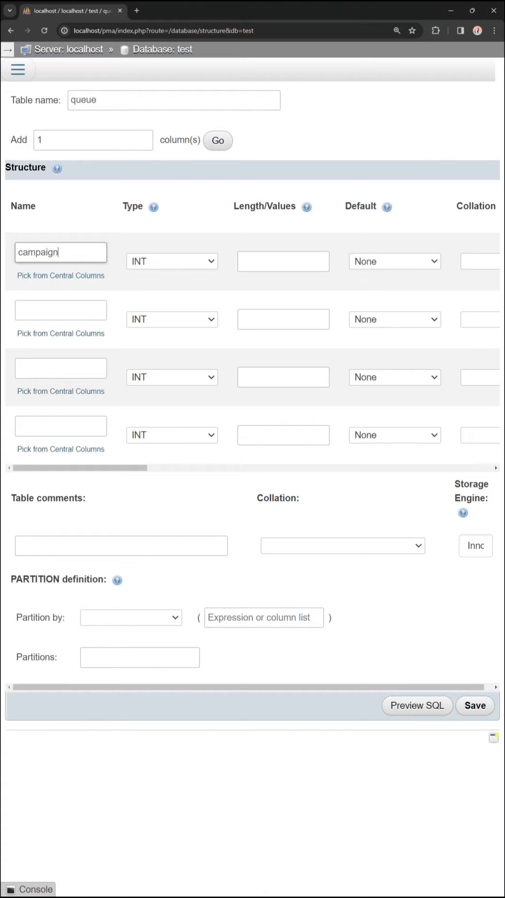
left_click(172, 261)
left_click(161, 281)
left_click(283, 261)
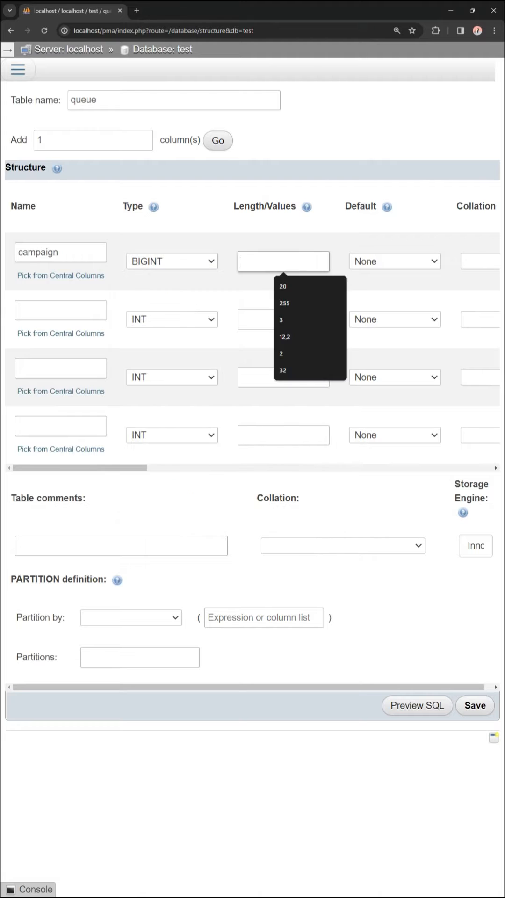
type("20")
scroll(253, 316, "right", 5)
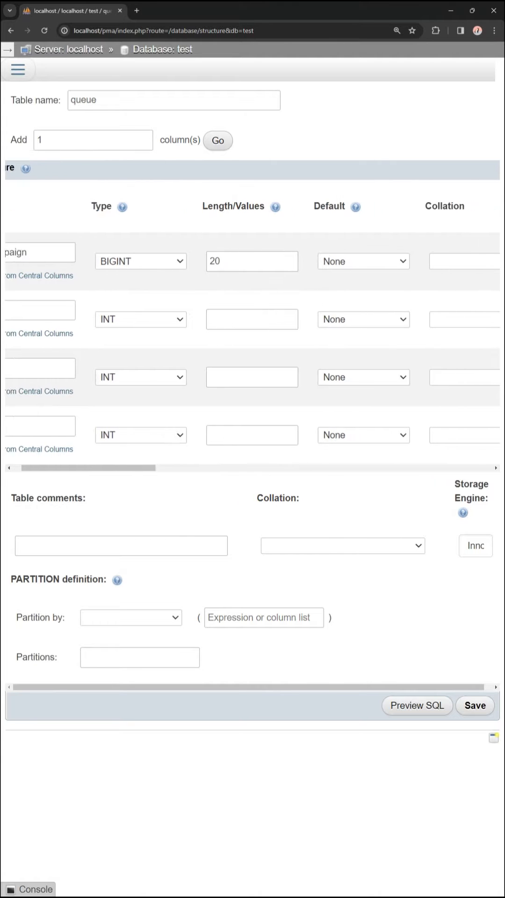
scroll(253, 316, "right", 5)
left_click(247, 261)
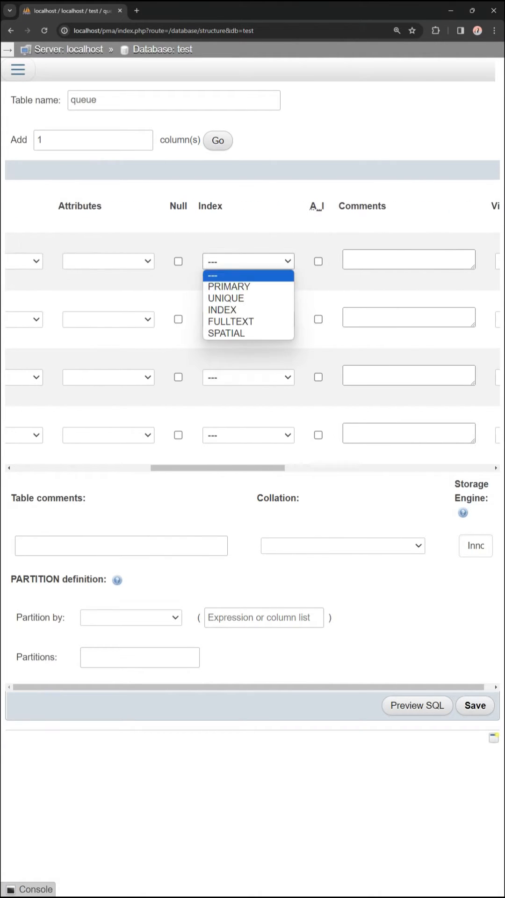
left_click(228, 287)
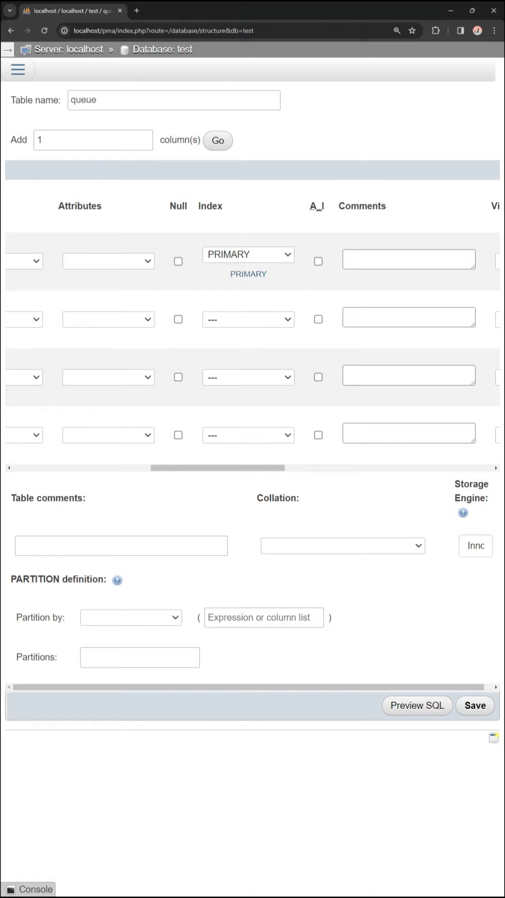
scroll(253, 316, "left", 10)
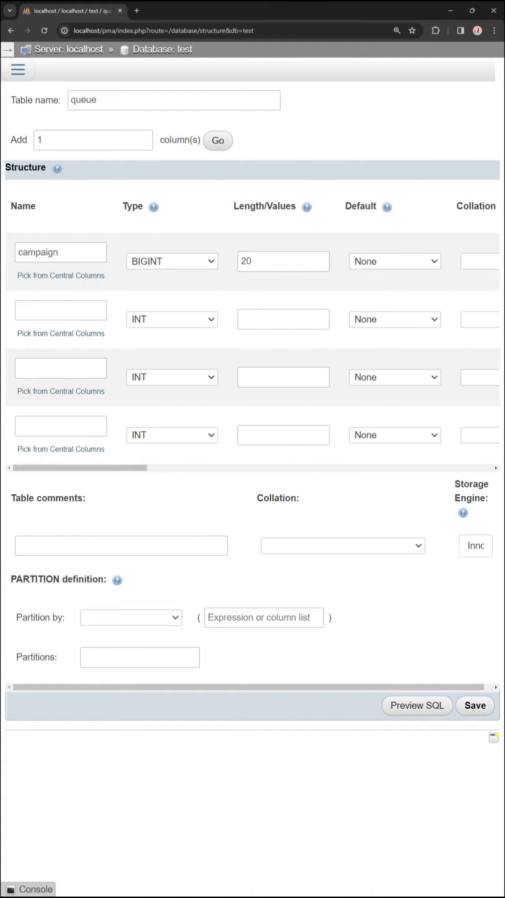
Add an email VARCHAR(255) column and include it in the primary key
left_click(61, 310)
type("email")
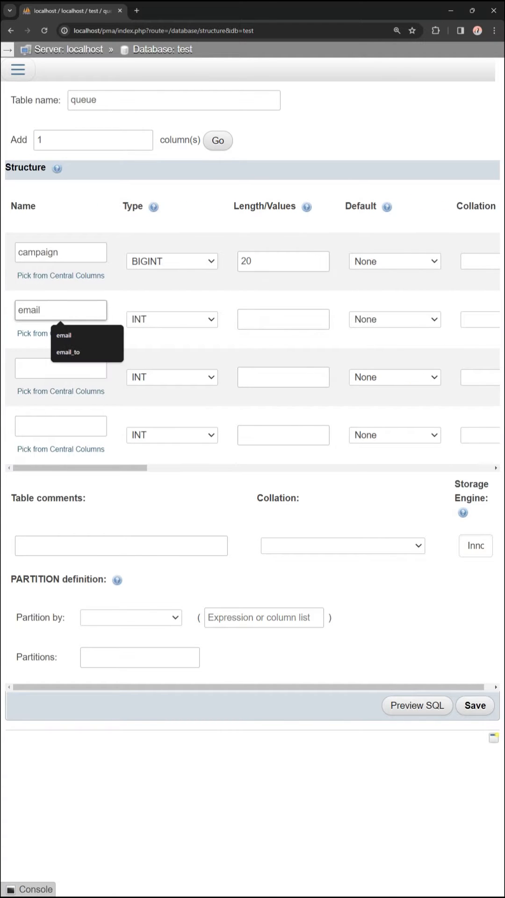
key("Tab")
type("v")
key("Tab")
type("255")
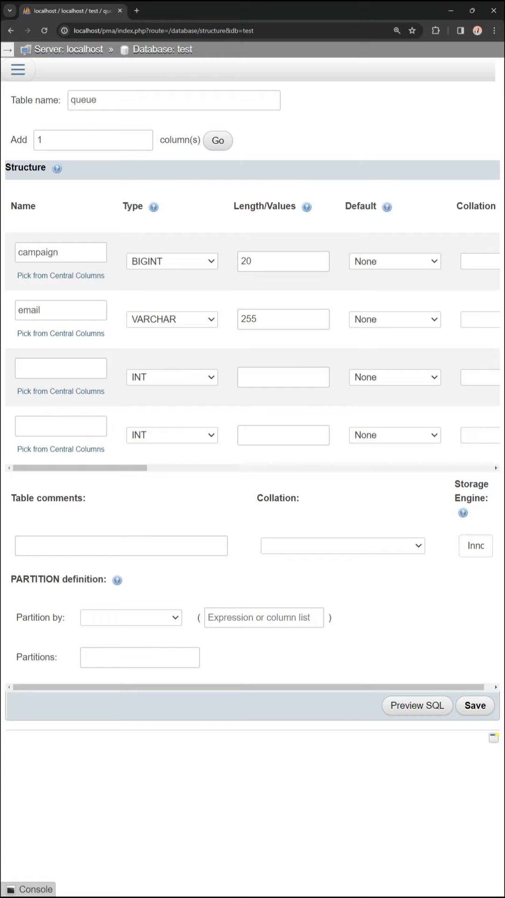
scroll(253, 316, "right", 10)
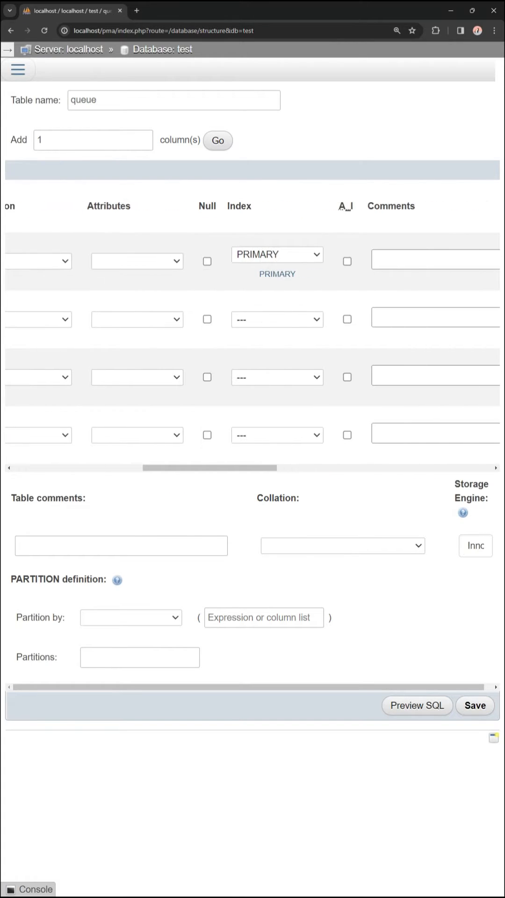
left_click(278, 319)
key("Down")
key("Return")
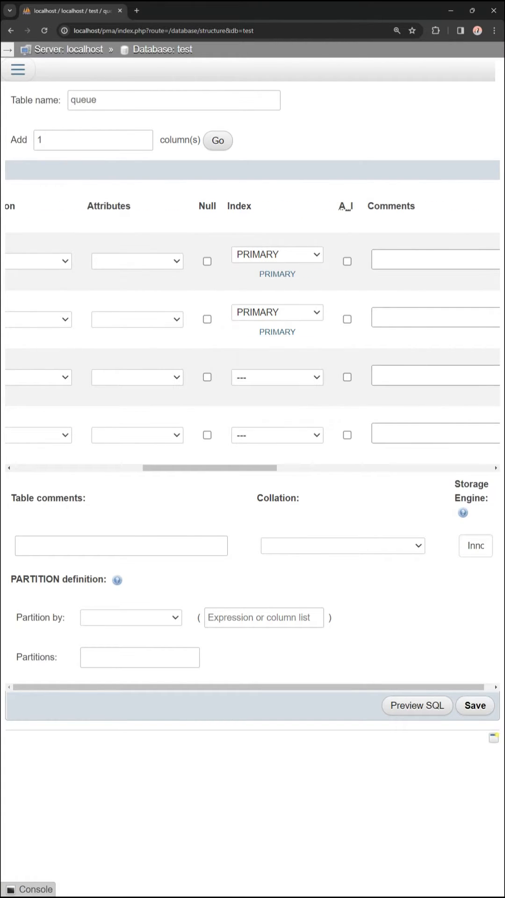
scroll(252, 316, "left", 10)
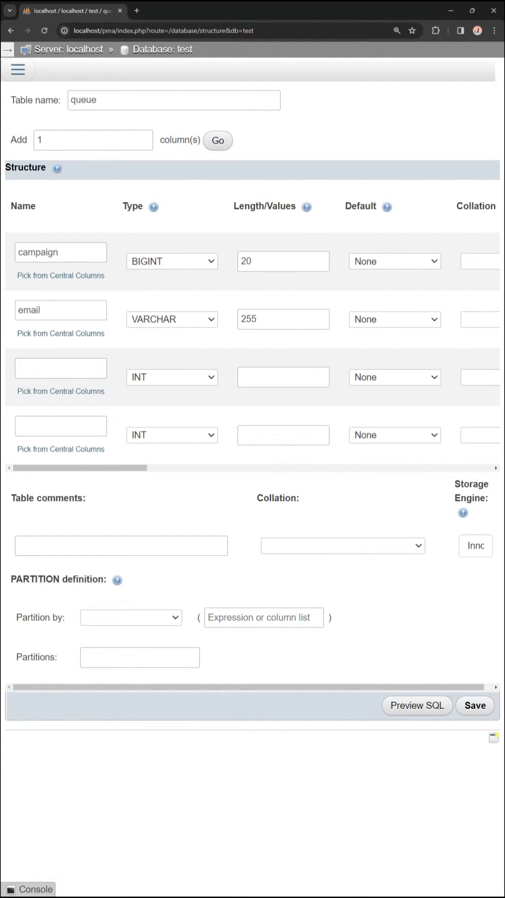
Add a timestamp DATETIME column defaulting to NULL with a plain INDEX
left_click(61, 368)
type("timestamp")
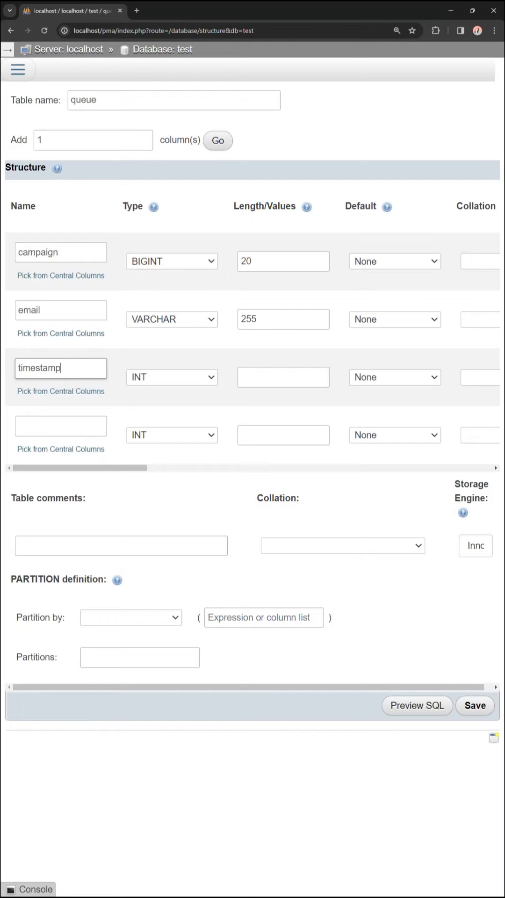
left_click(173, 376)
key("d")
key("d")
key("Return")
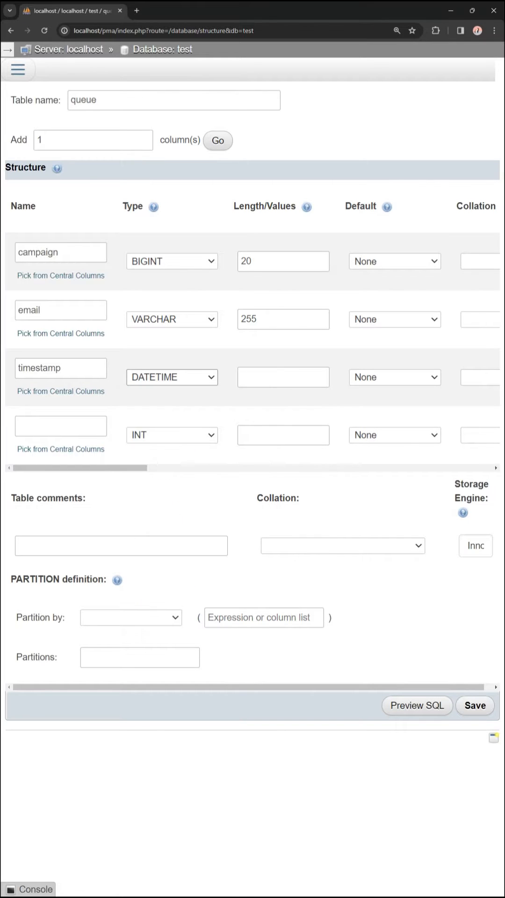
left_click(396, 377)
key("Down")
key("Down")
key("Return")
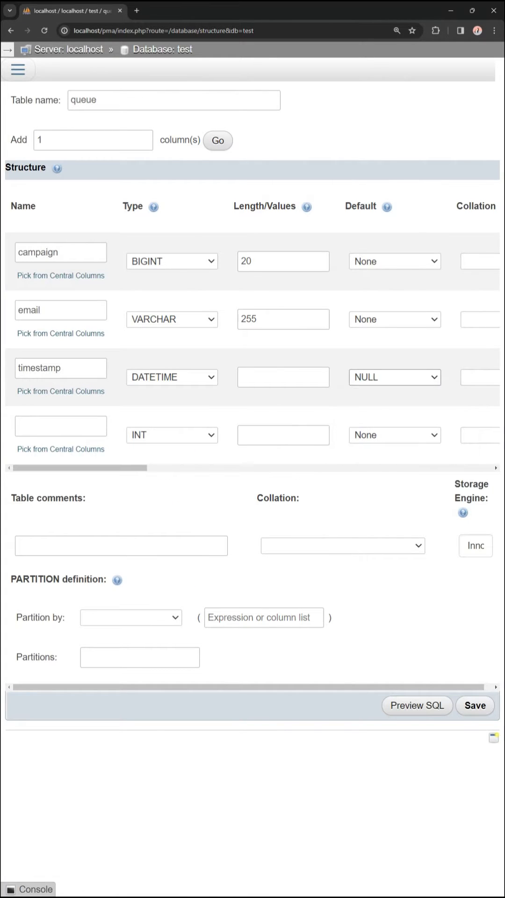
scroll(253, 351, "right", 5)
scroll(252, 351, "right", 5)
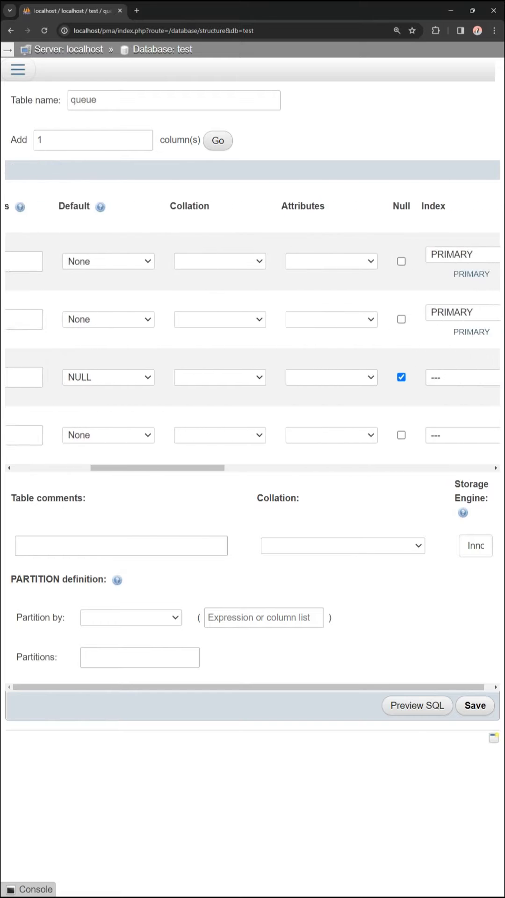
scroll(253, 351, "right", 3)
left_click(360, 377)
key("Down")
key("Down")
key("Down")
key("Return")
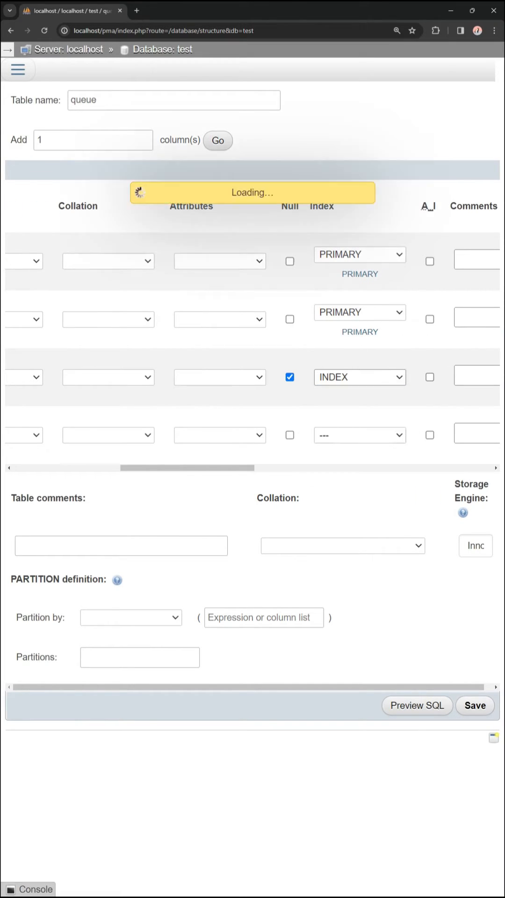
scroll(252, 351, "left", 5)
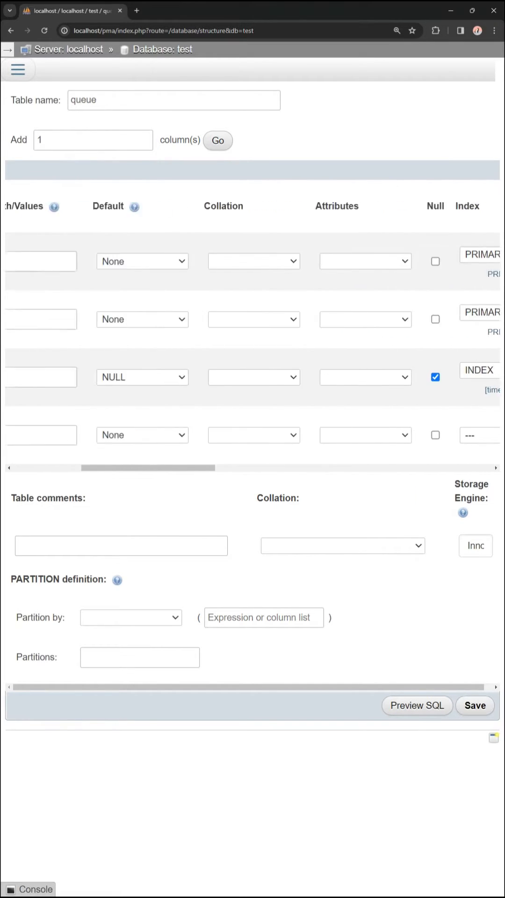
scroll(253, 351, "left", 5)
Add a status TINYINT(1) column defaulting to NULL with a plain INDEX
left_click(61, 426)
type("sta")
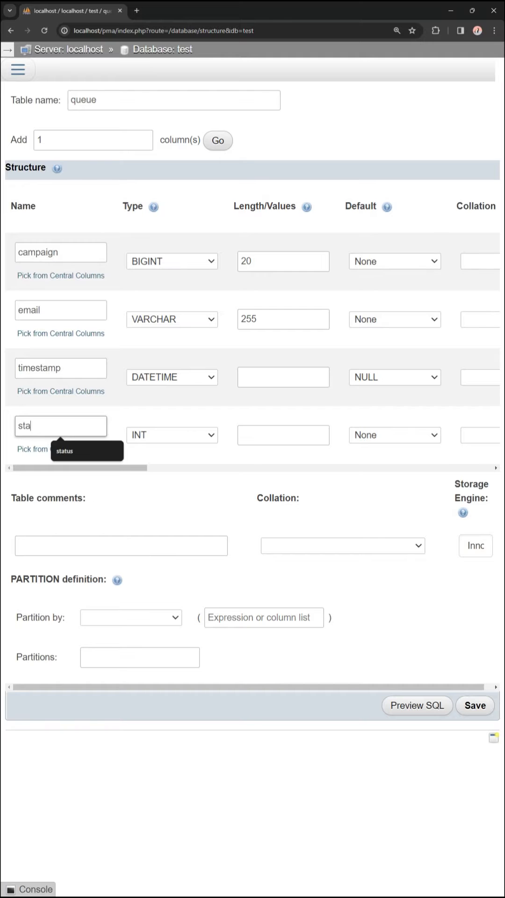
type("tus")
key("Tab")
key("alt+Down")
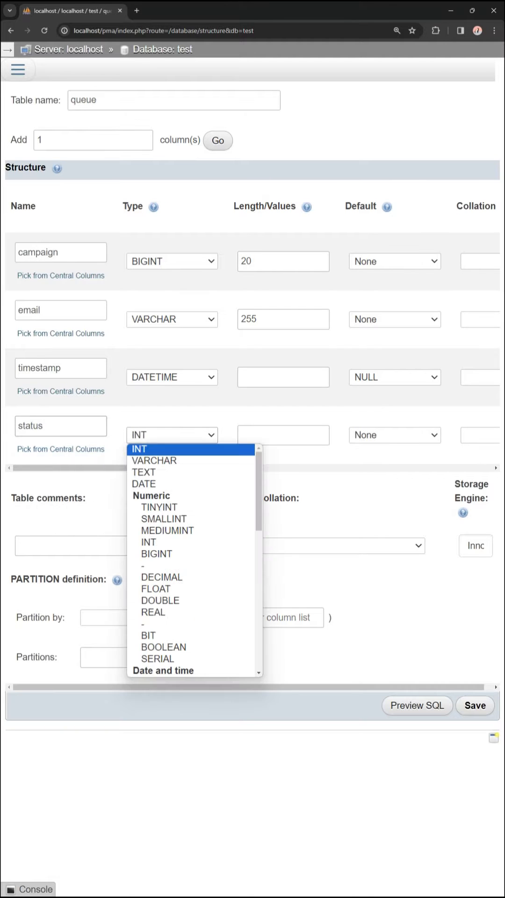
type("ti")
key("Return")
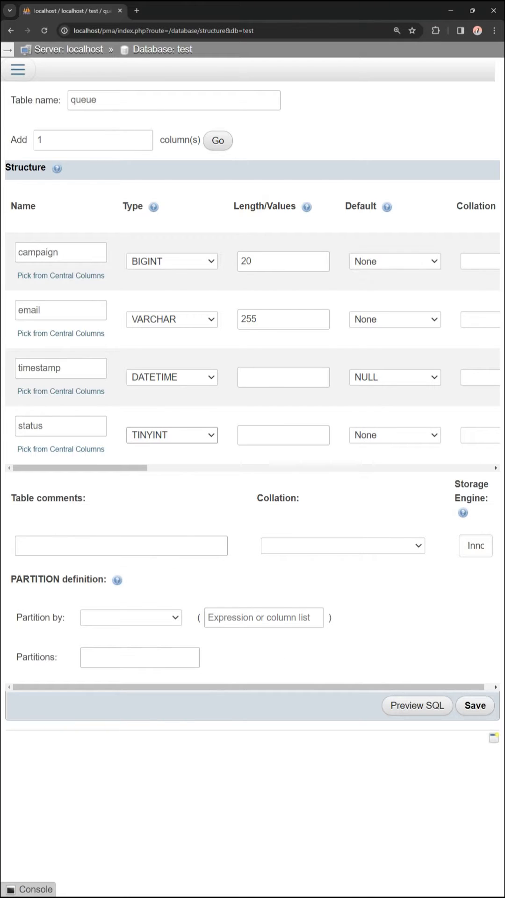
key("Tab")
type("1")
key("Tab")
key("alt+Down")
key("Down")
key("Down")
key("Return")
scroll(253, 351, "right", 5)
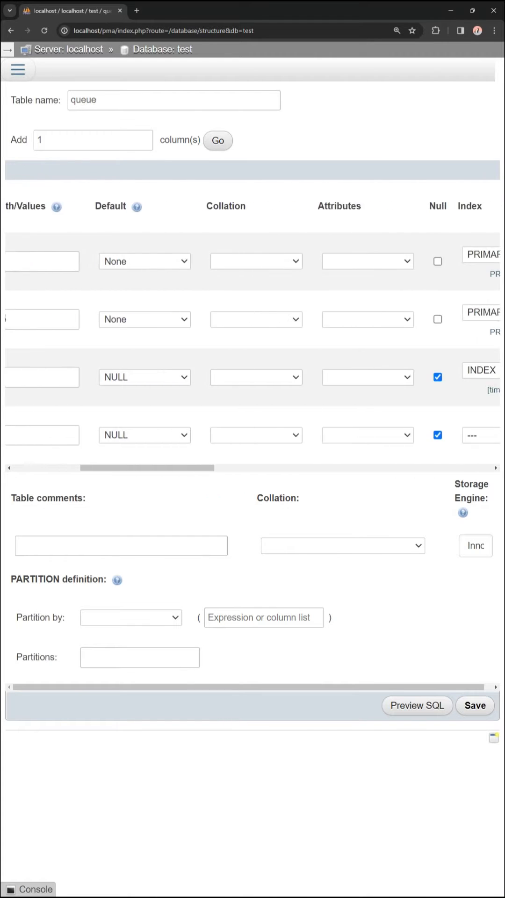
scroll(253, 351, "right", 2)
key("Tab")
key("alt+Down")
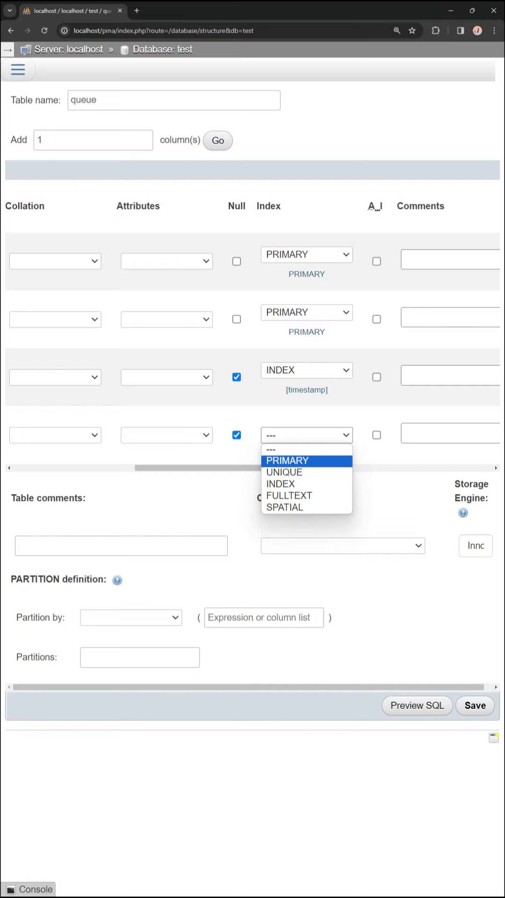
key("Down")
key("Down")
key("Down")
key("Return")
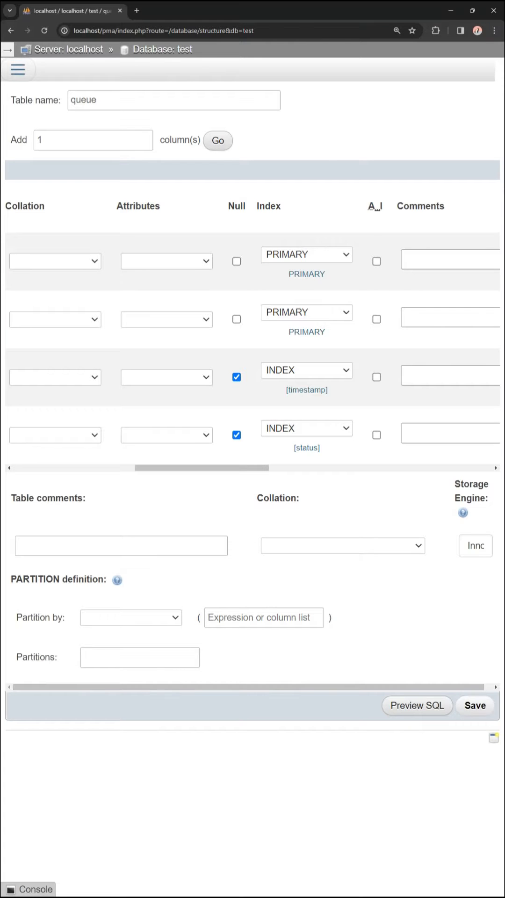
Save the queue table, insert 12 sample rows and browse its contents
left_click(475, 705)
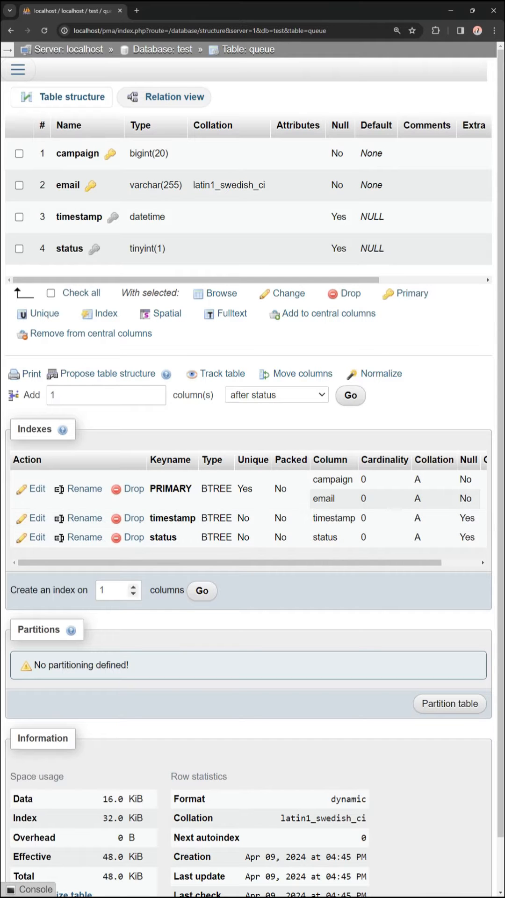
left_click(18, 69)
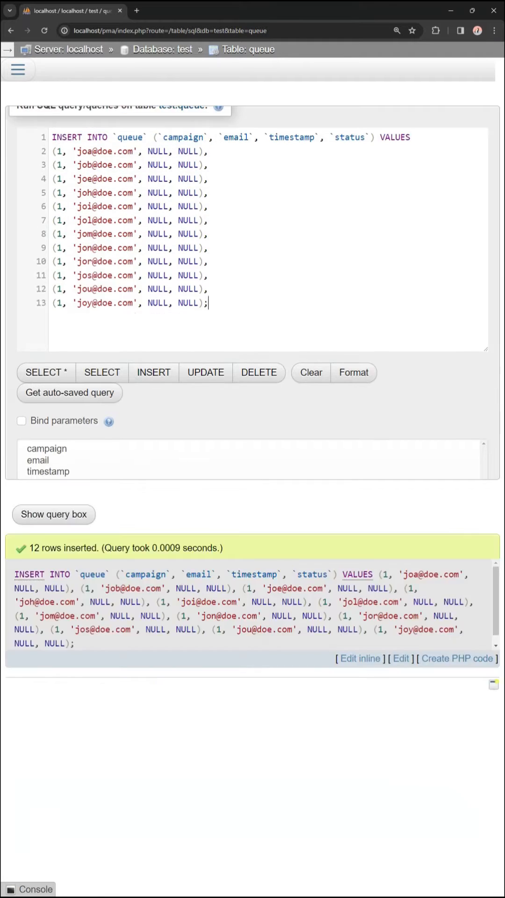
left_click(18, 70)
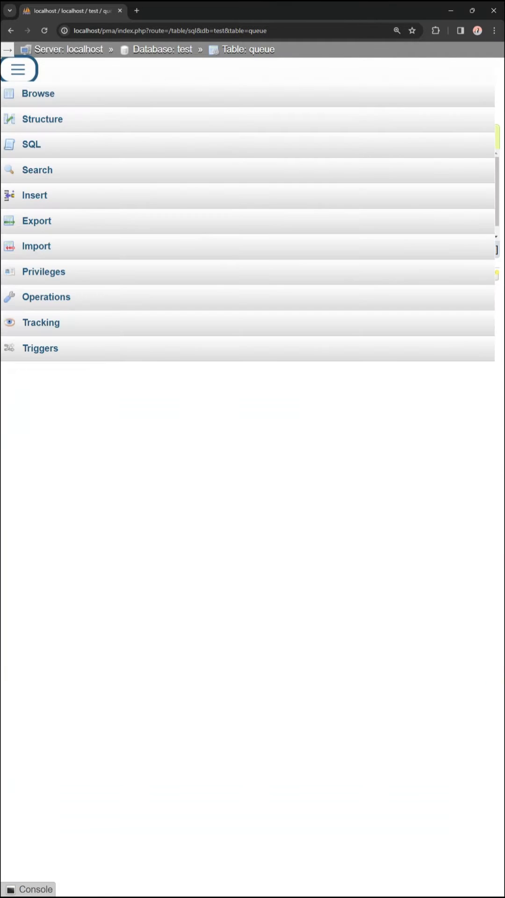
left_click(38, 93)
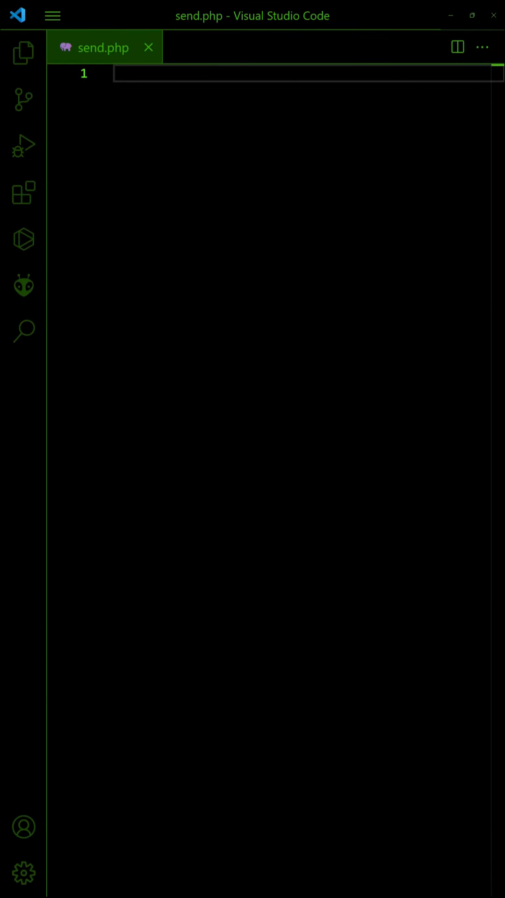
type("<?php")
Write define() settings for DB_HOST, DB_NAME, DB_CHAR, DB_USER, DB_PASS, DB_ERROR and DB_FETCH
key("Return")
type("// SETTINGS define(\"DB_HOST\", \"l")
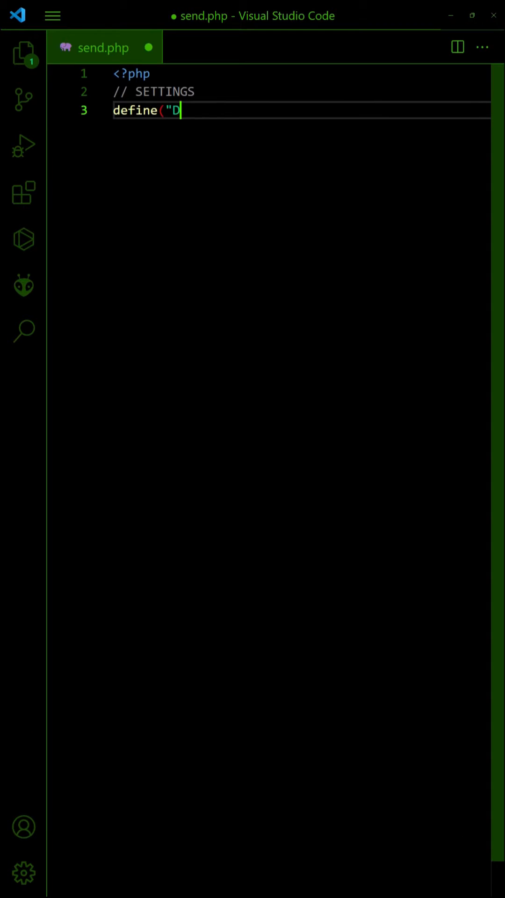
type("ocalhost\");")
key("Return")
type("define(\"")
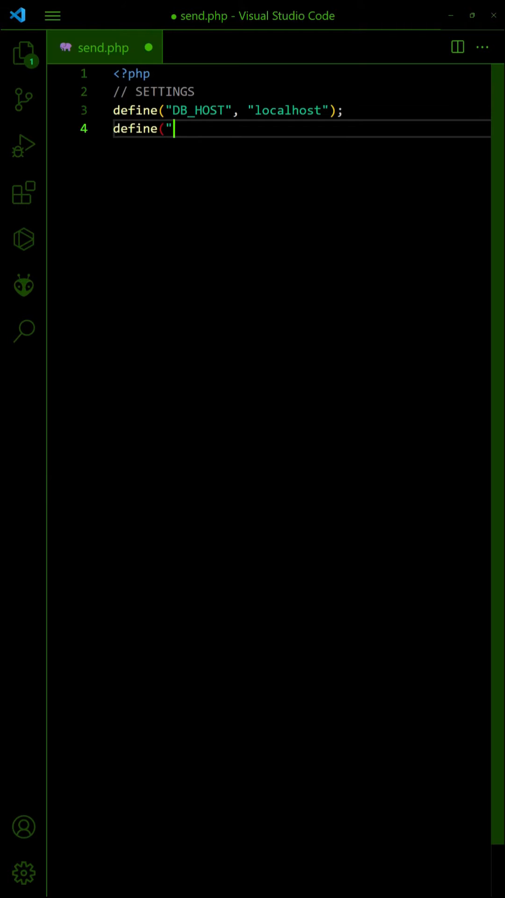
type(");")
key("Return")
type("define(\"DB_C")
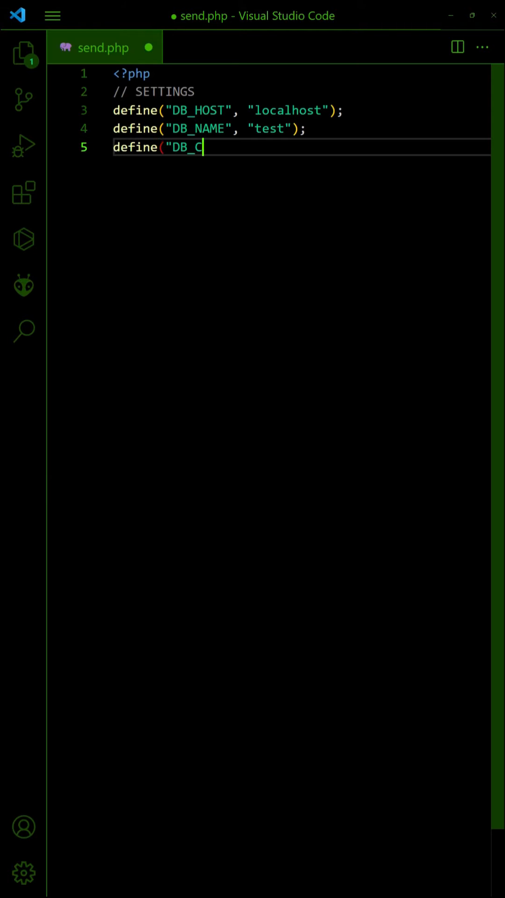
type("tf8mb4\");")
key("Return")
type("define(\"DB_US")
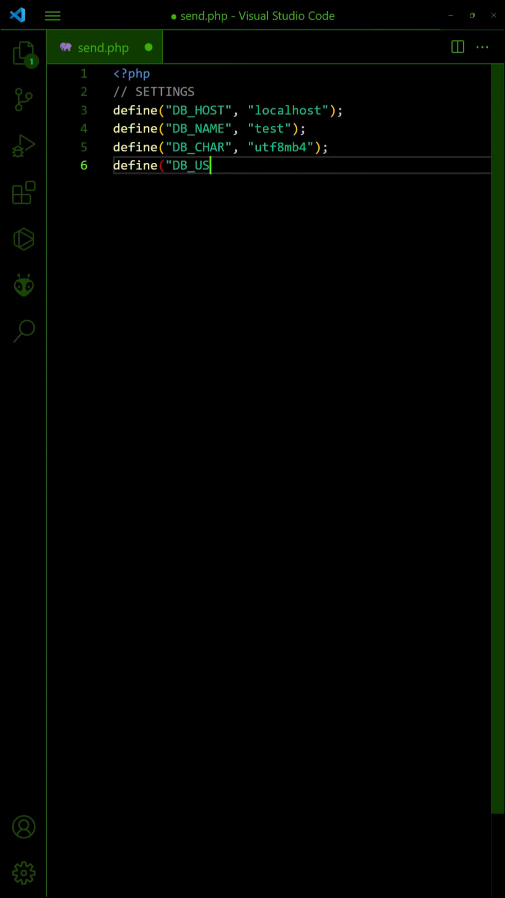
type("ER\", \"root\");")
key("Return")
type("define(\"DB_PASS\", \"\")")
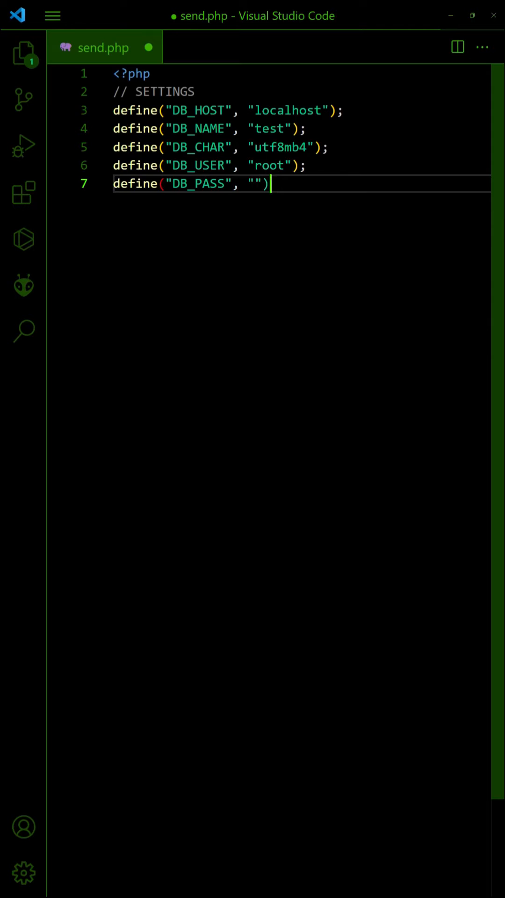
type(";")
key("Return")
type("define(\"DB_ERROR\", PDO::ERRMOD")
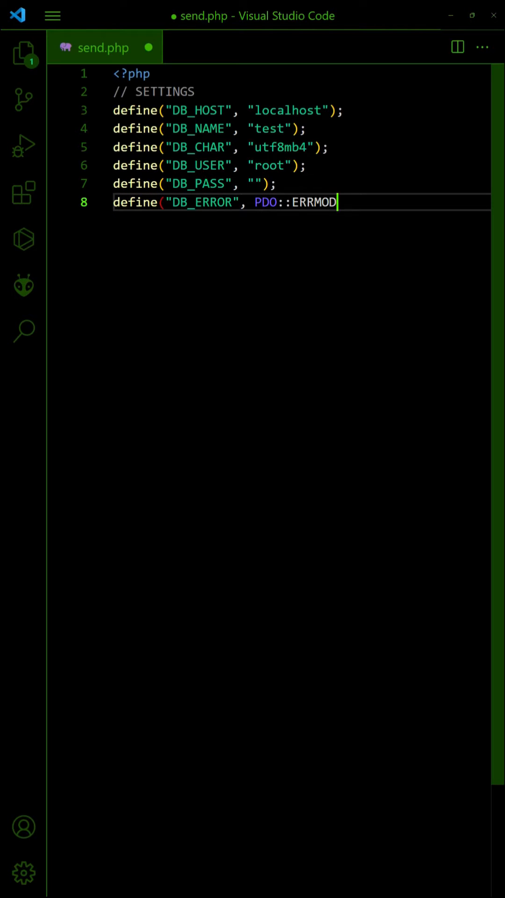
type("E_EXCEPTION);")
key("Return")
type("define(\"DB_FETCH\"")
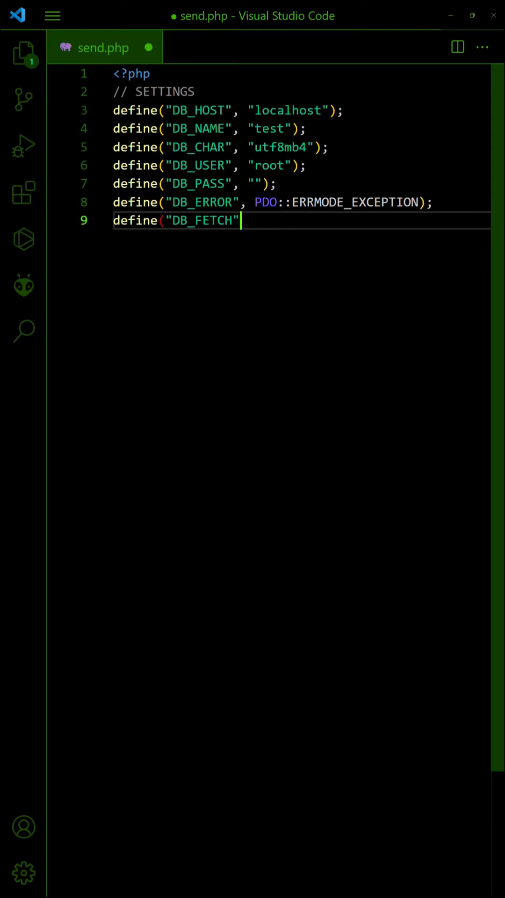
type(", PDO::FETCH_ASSOC);")
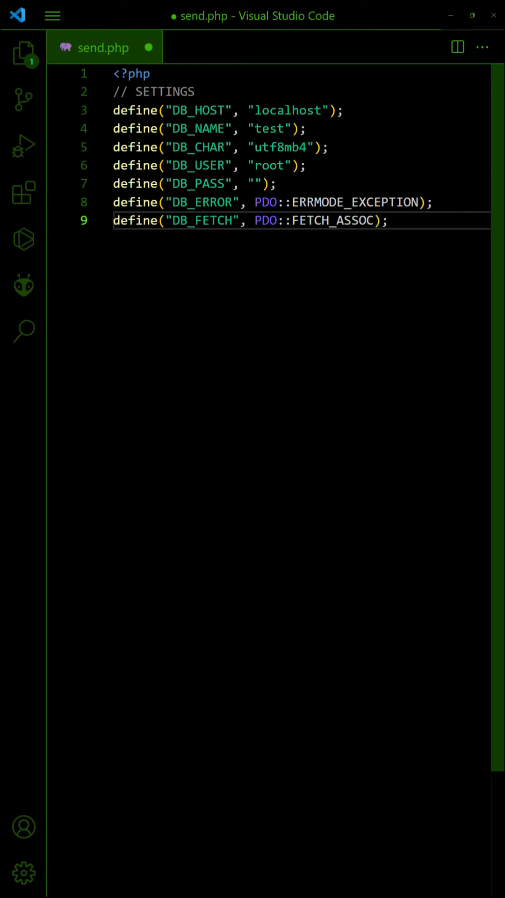
key("Return")
key("Return")
type("// MYSQL DATABASE C")
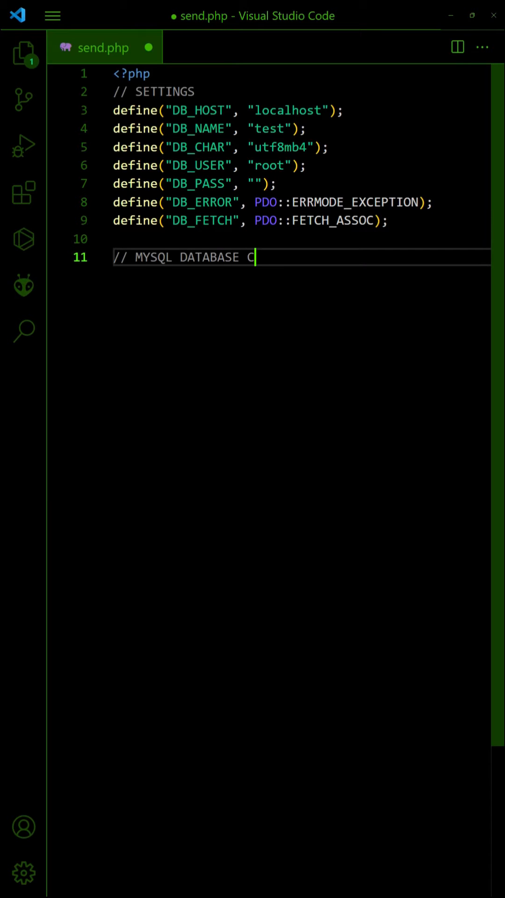
type("LASS")
Declare class DB with $error, $pdo and $stmt properties
key("Return")
type("class DB {")
key("Return")
type("}")
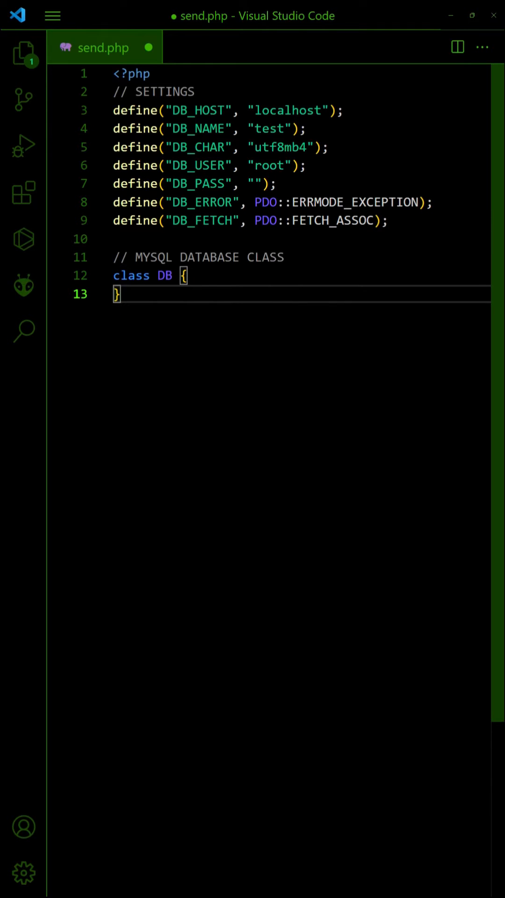
key("Up")
key("Return")
type("CONNECT ")
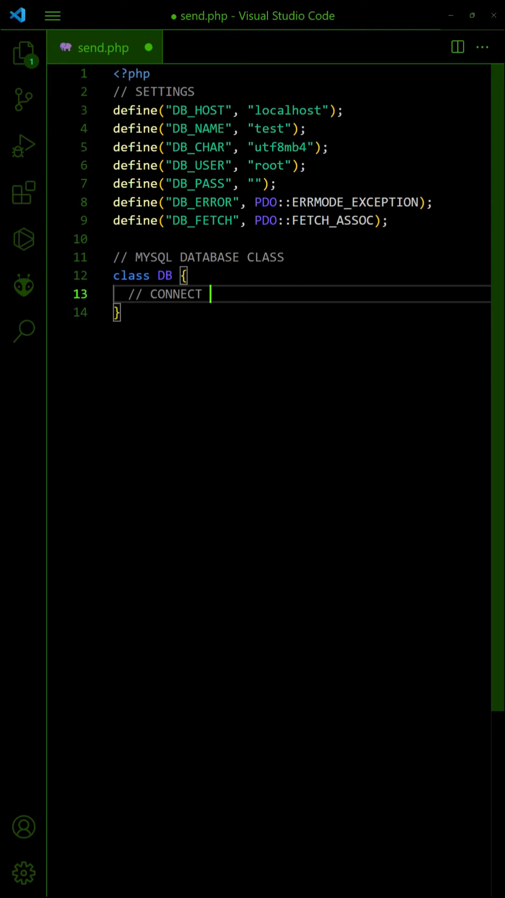
type("TO DATABASE")
key("Return")
type("public $error = null")
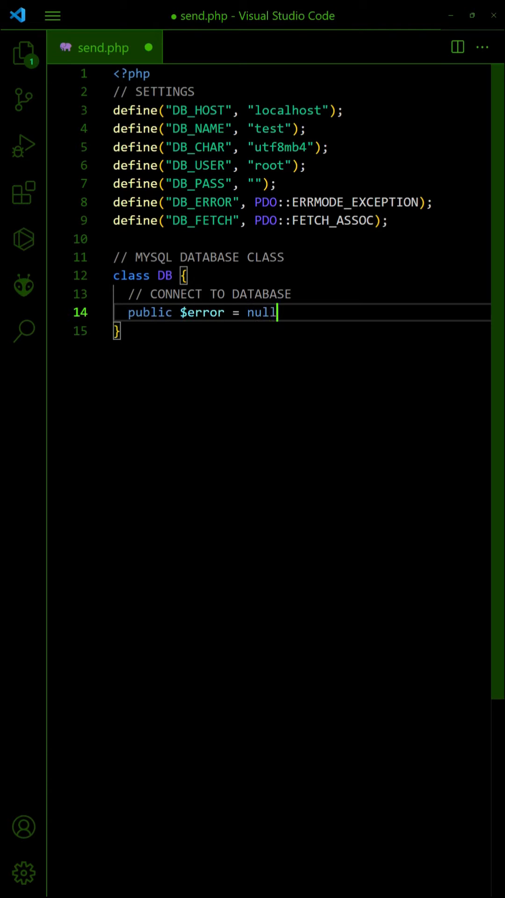
type(";")
key("Return")
type("private $pdo")
key("Return")
type("privat")
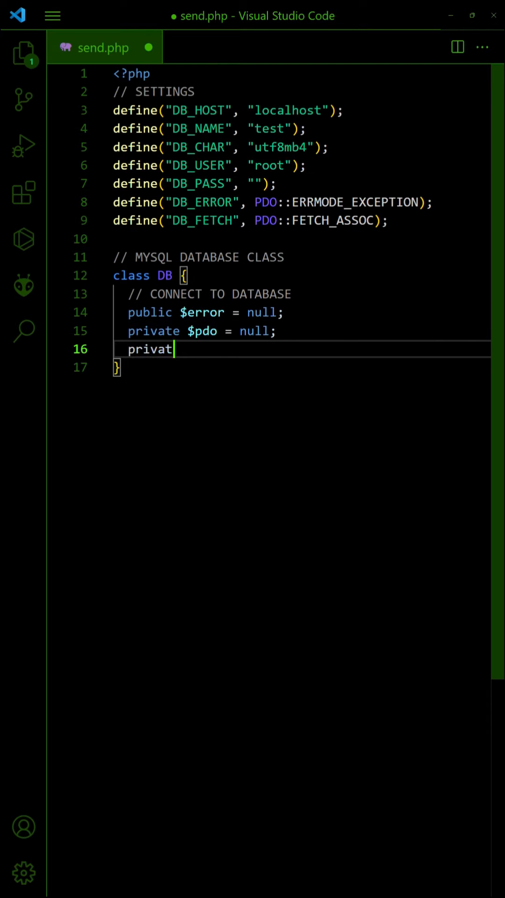
type("e $stmt = null;")
key("Return")
type("n __const")
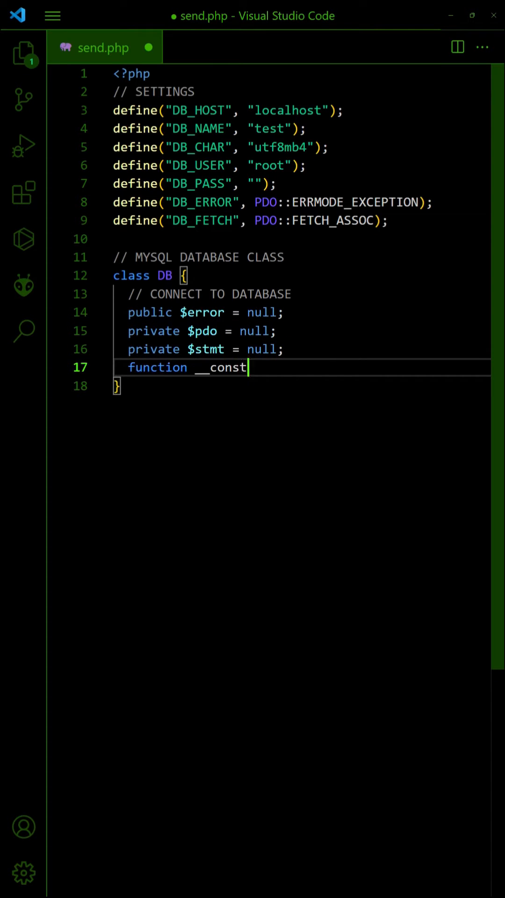
type("ruct () {")
Write __construct() creating new PDO with DSN, user, password and error/fetch mode attributes
key("Return")
type("$this->pdo = new PDO(")
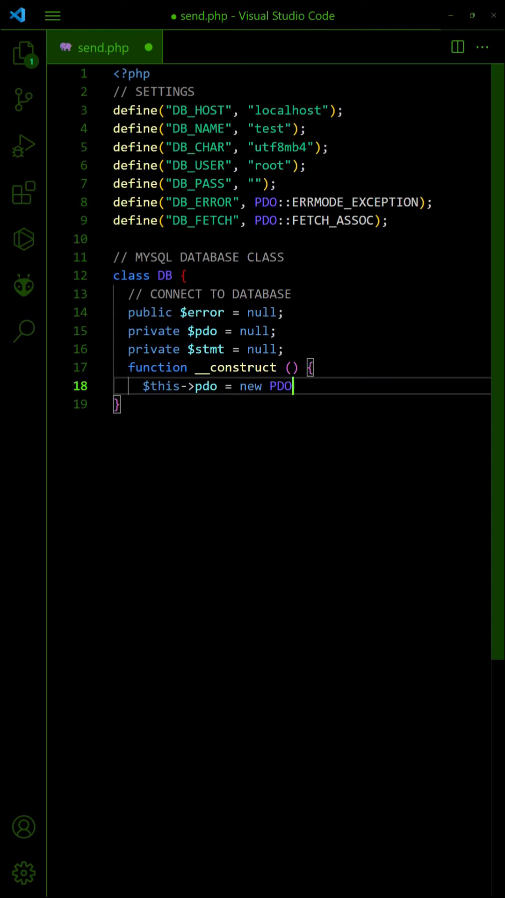
key("Return")
type("\"mysql:host=\".DB_HOST.\";dbna")
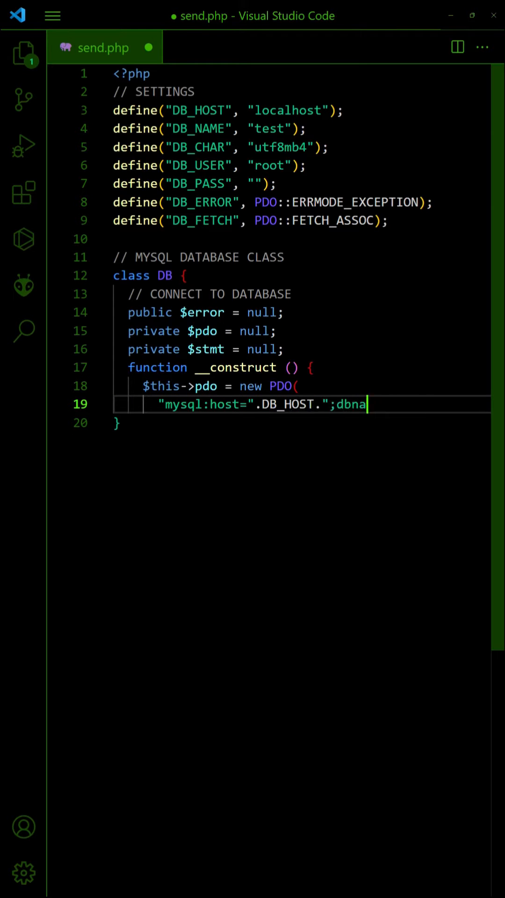
type("me=\".DB_NAME.\";charset=\".DB_CHAR")
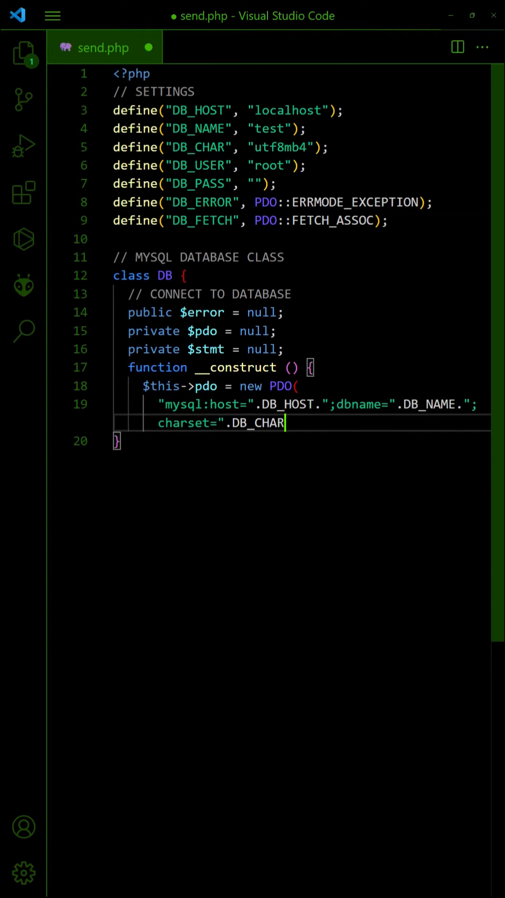
type(",")
key("Return")
type("DB_USER, DB_PASS, [")
key("Return")
type("PDO::ATTR")
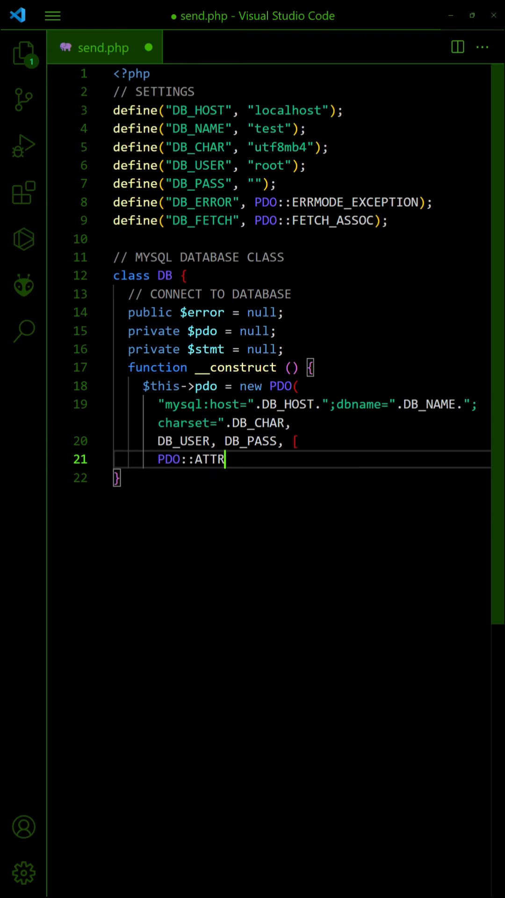
type("_ERRMODE => DB_ERROR,")
key("Return")
type("PDO::ATTR_DE")
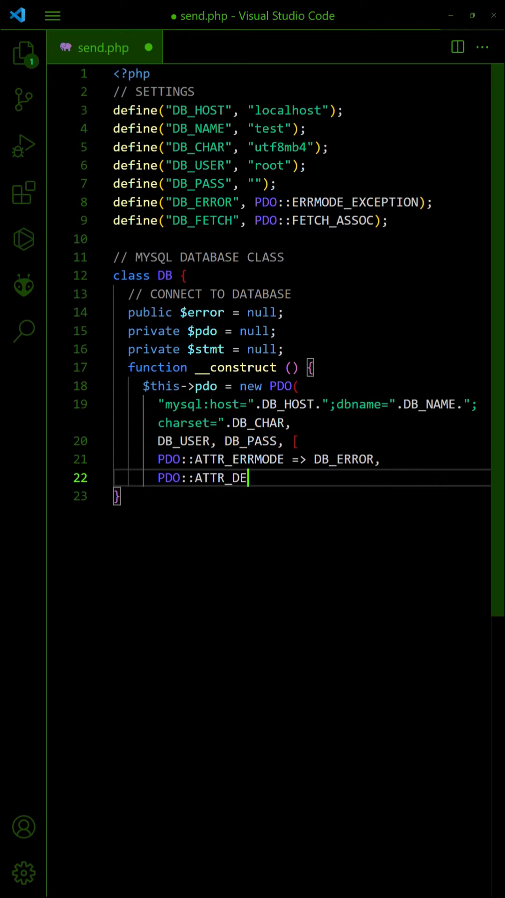
type("FAULT_FETCH_MODE => DB_FETCH")
key("Return")
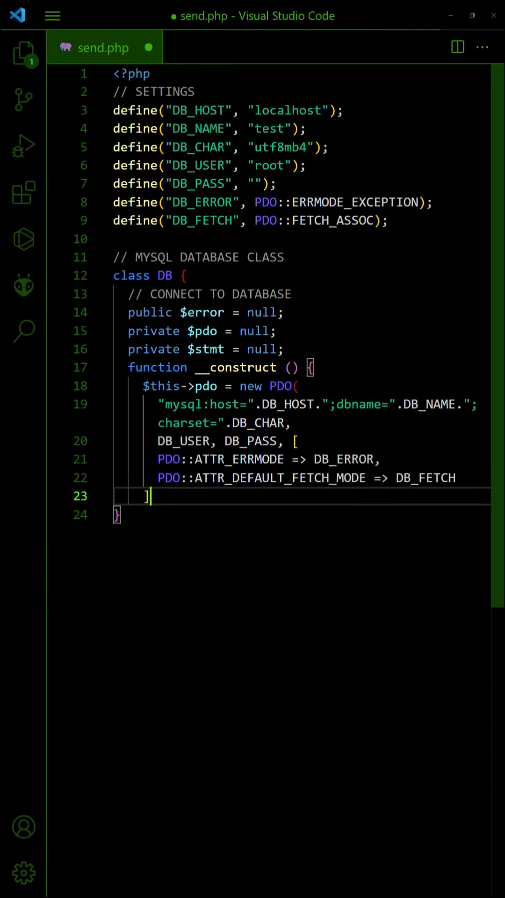
type("]);")
key("Return")
scroll(301, 351, "down", 5)
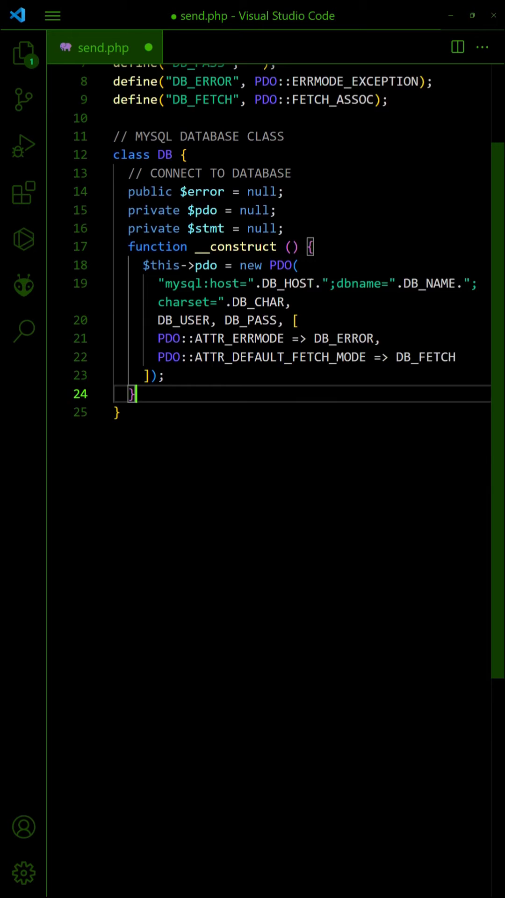
scroll(302, 351, "down", 5)
scroll(302, 351, "down", 5)
scroll(302, 351, "down", 5)
scroll(301, 351, "down", 4)
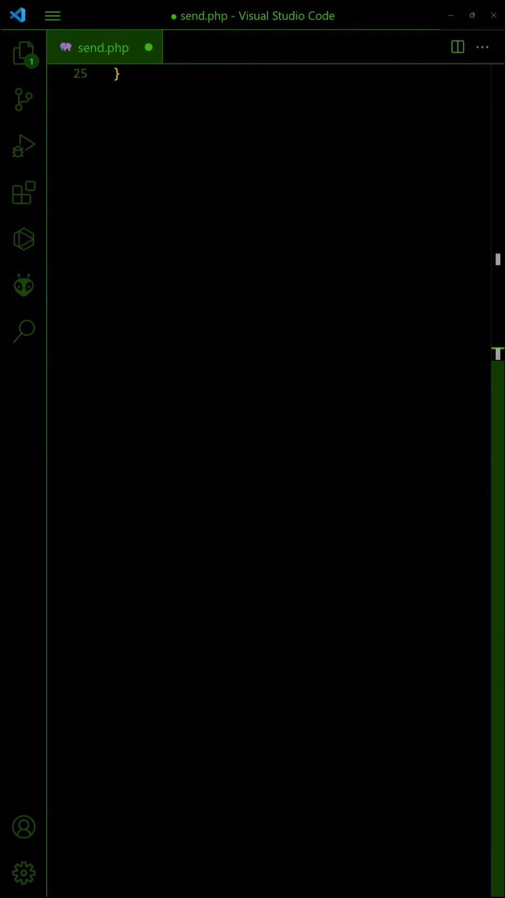
Write __destruct() setting $this->stmt and $this->pdo to null when not null
key("Return")
key("Return")
type("BASE CONN")
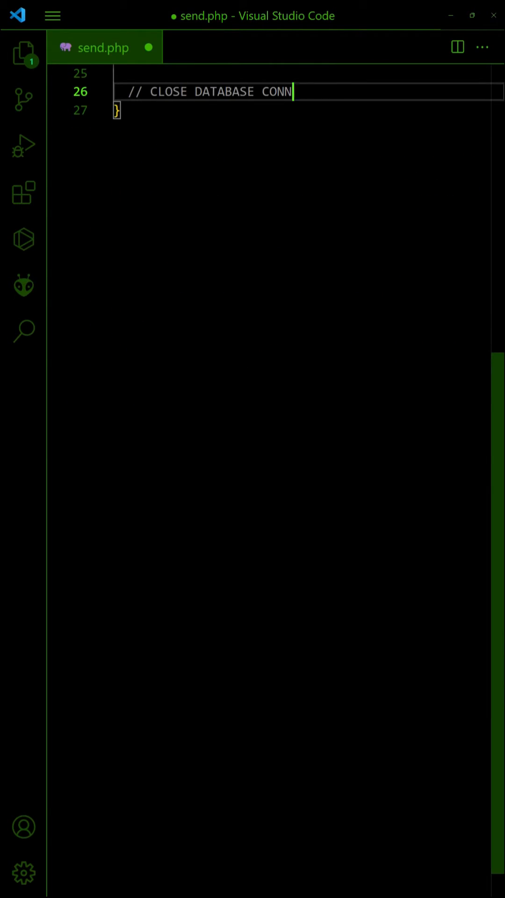
type("ECTION")
key("Return")
type("n __destruct () {")
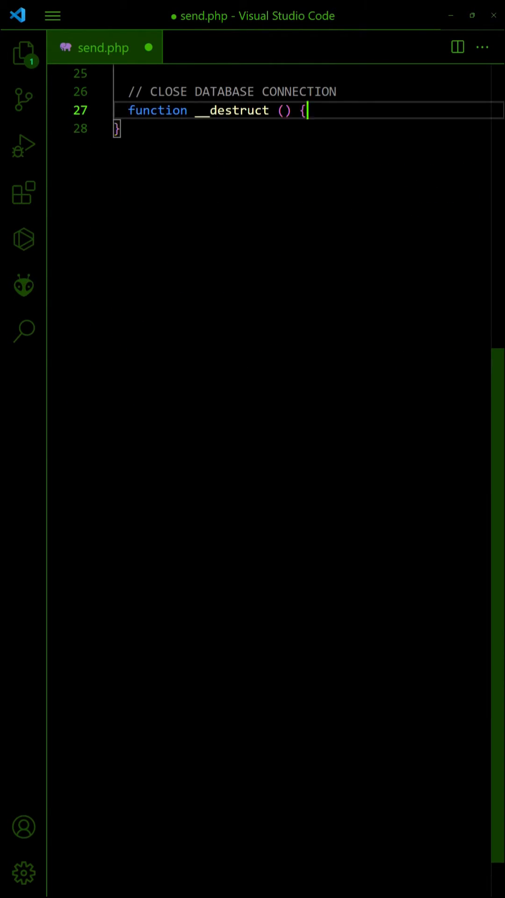
key("Return")
type("if ($this->st")
key("BackSpace")
type("ull) {")
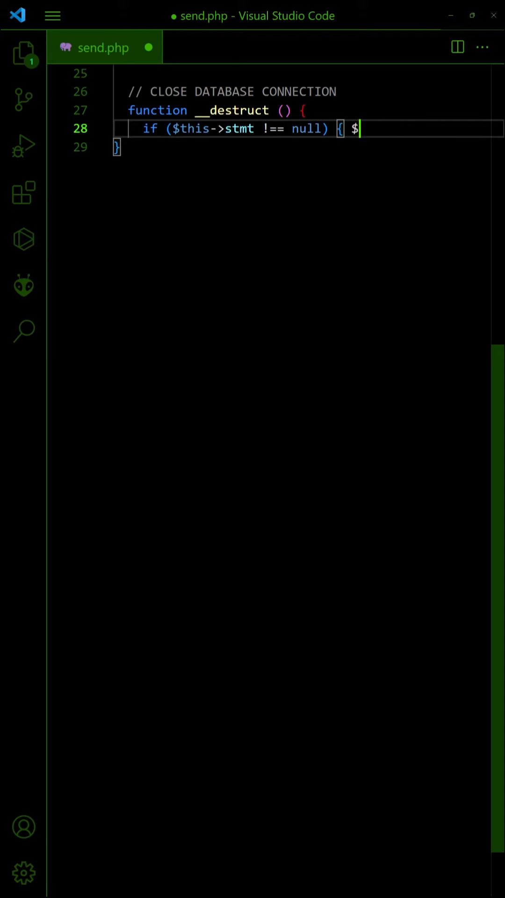
type(" $this->stmt = null; }")
key("Return")
type("if ($this-")
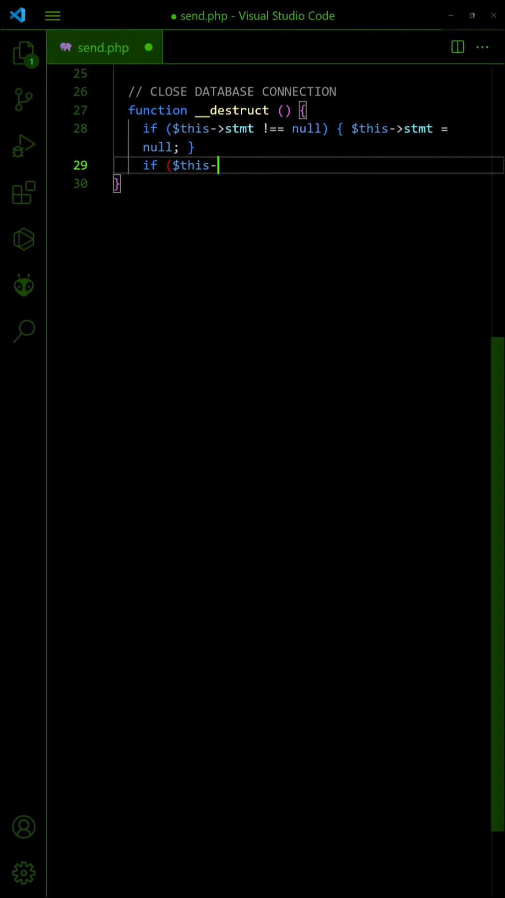
type(">pdo !== null) { $this->pdo = null; ")
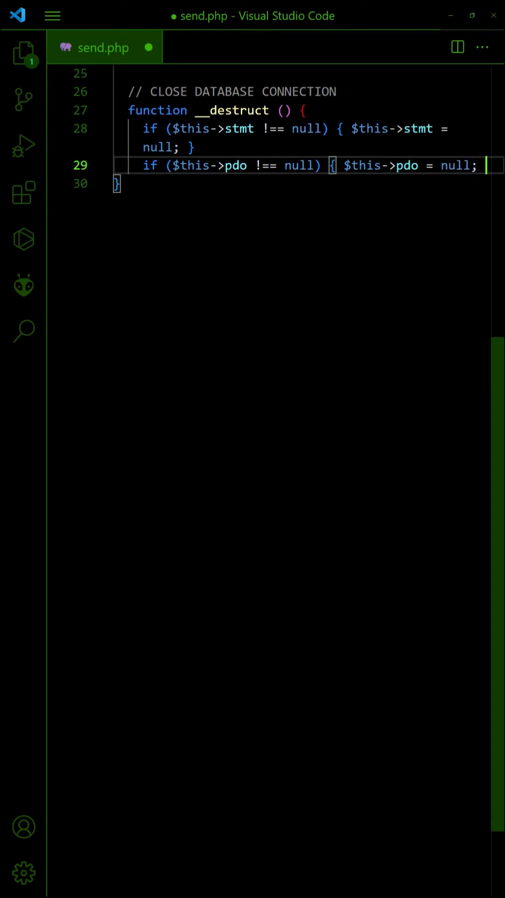
type("}")
key("Return")
type("}")
key("Return")
key("Return")
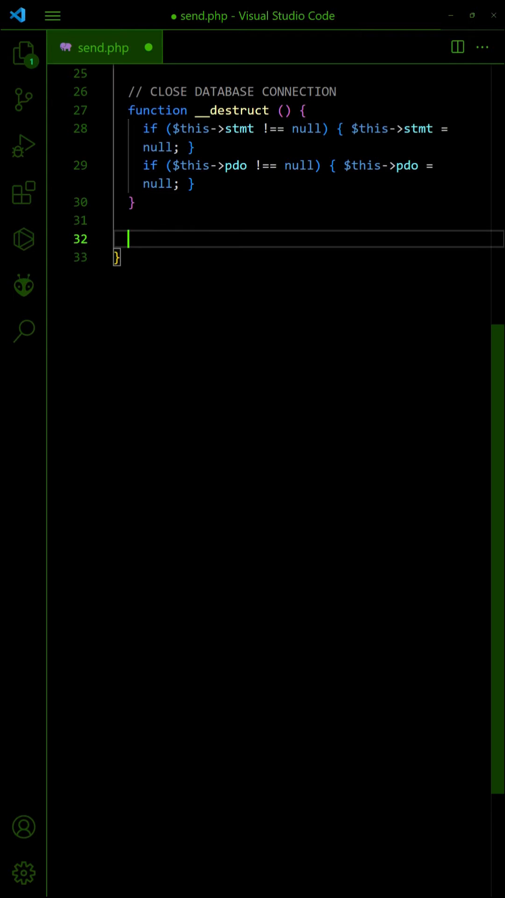
type("// RUN SQL QUERY")
Write query() that prepares and executes the SQL statement with its data
key("Return")
type("function q")
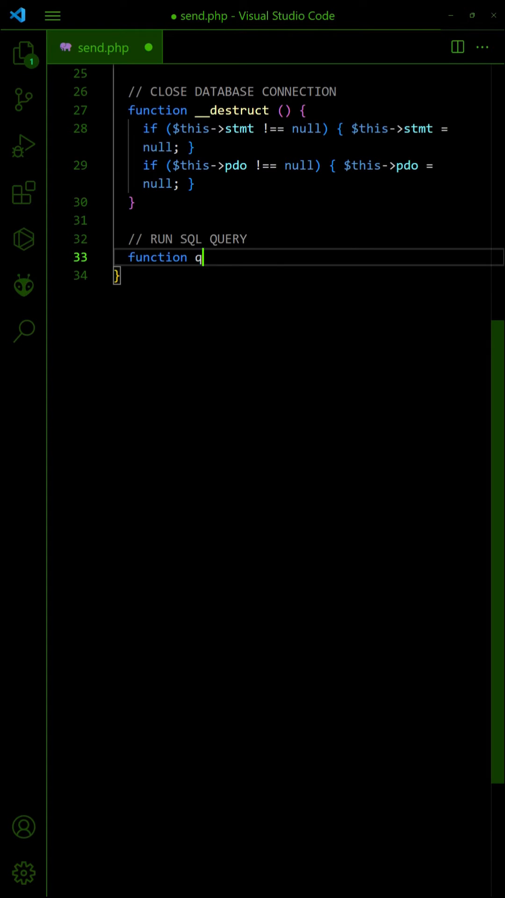
type("uery ($sql, $data=null) : void {")
key("Return")
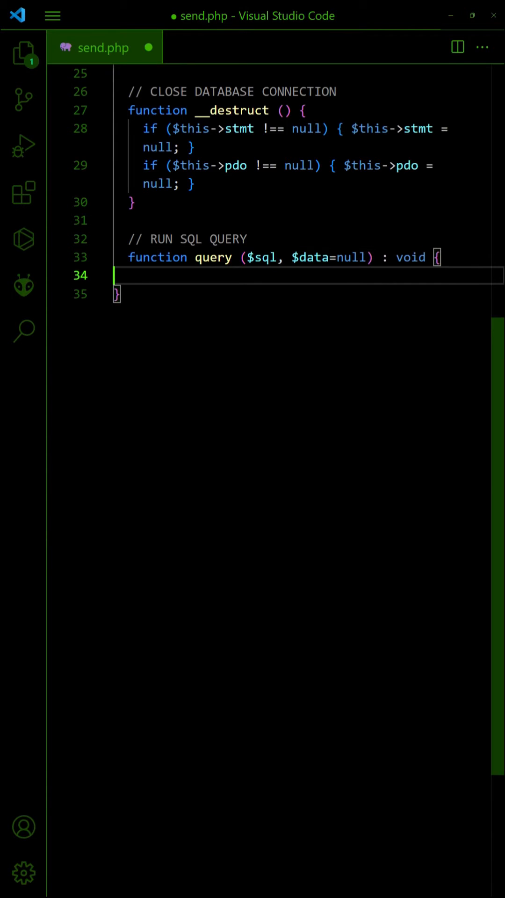
type("$this->stmt = $this->pdo->prepa")
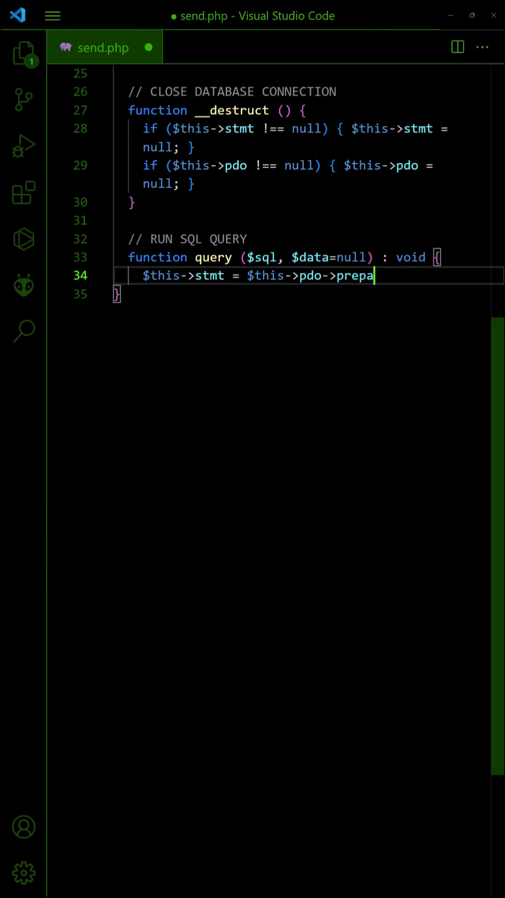
type("re($sql);")
key("Return")
type("$this->stmt->execute")
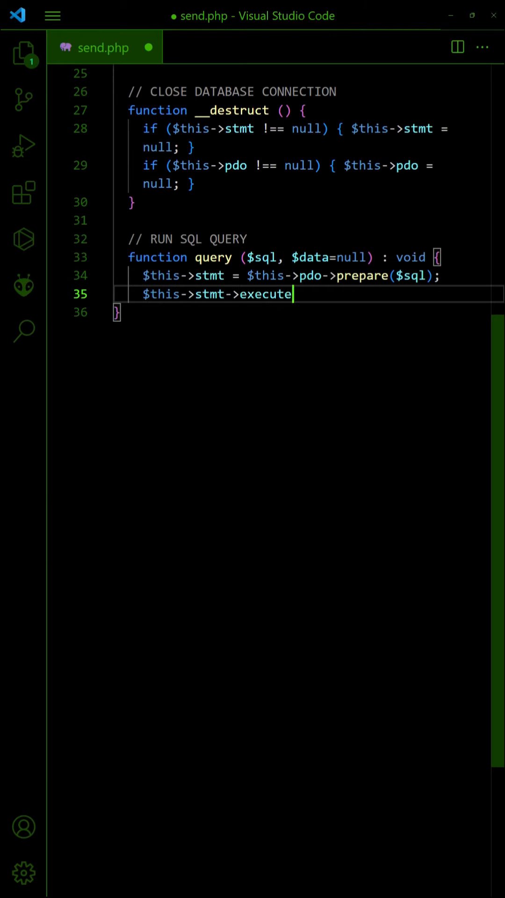
type("($data);")
key("Down")
key("Return")
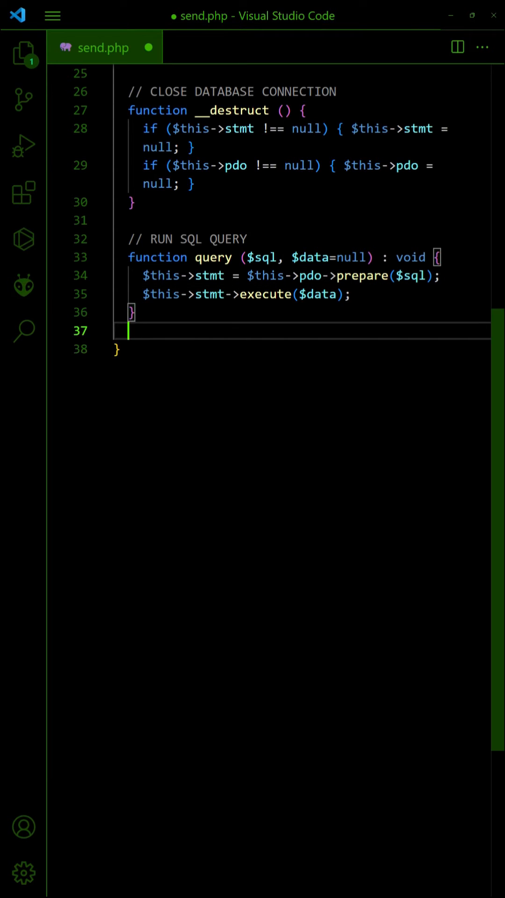
key("Return")
type("// FETCH")
Add fetch() returning $this->stmt->fetchAll() and save send.php
key("Return")
type("function fetch ")
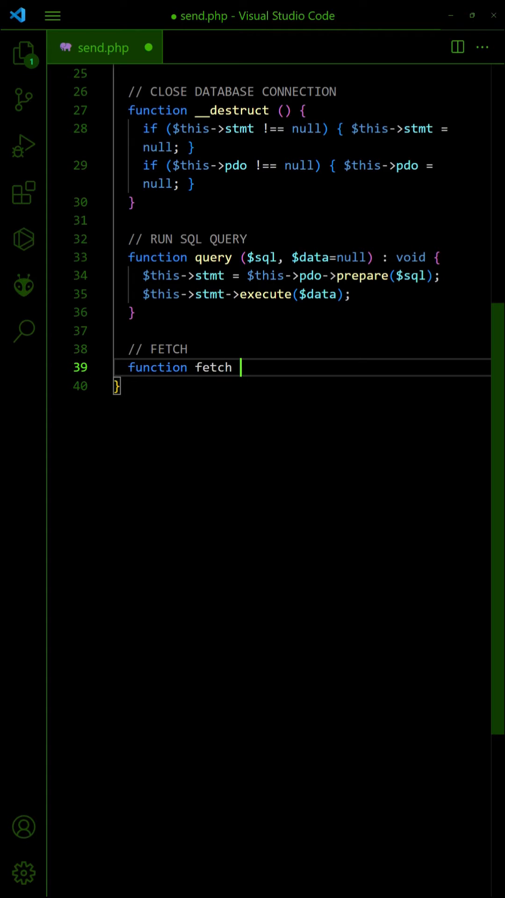
type("($sql, $data=null) {")
key("Return")
type("$this->que")
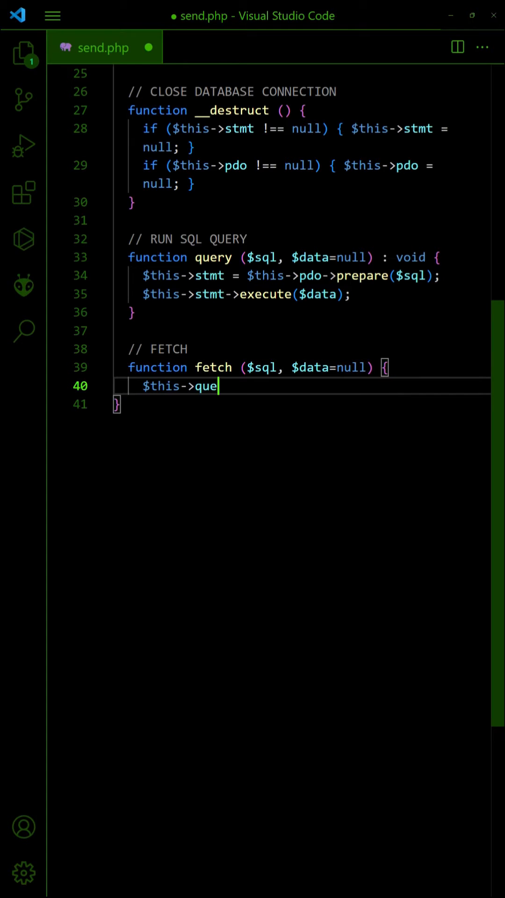
type("ry($sql, $data);")
key("Return")
type("return $this-")
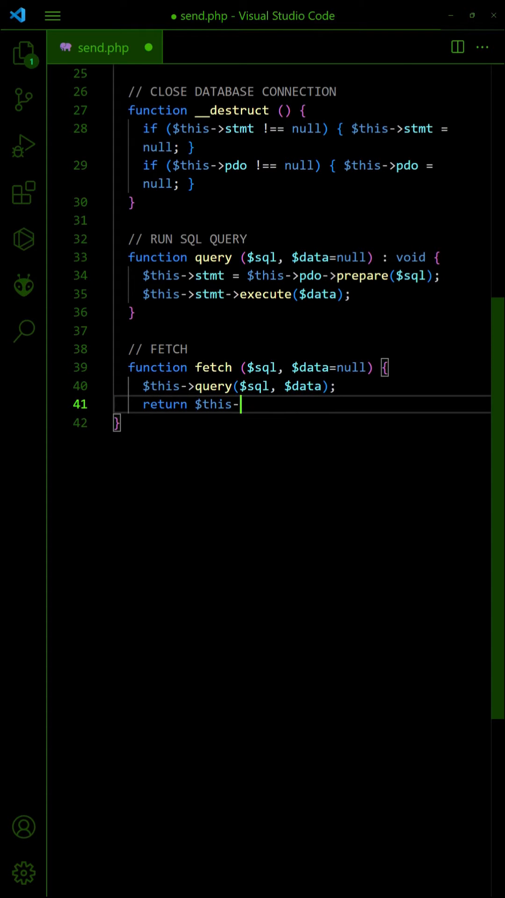
type("etchAll();")
key("Return")
type("}")
key("ctrl+s")
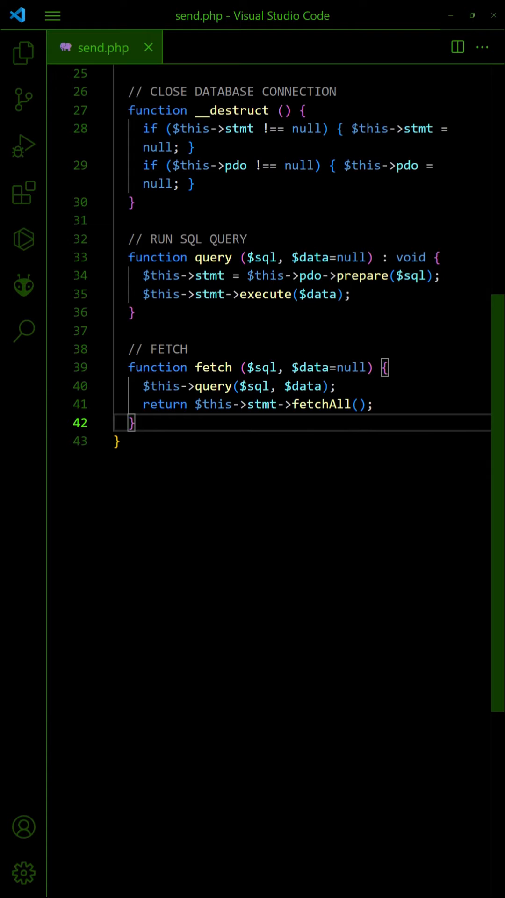
key("Down")
scroll(281, 280, "down", 3)
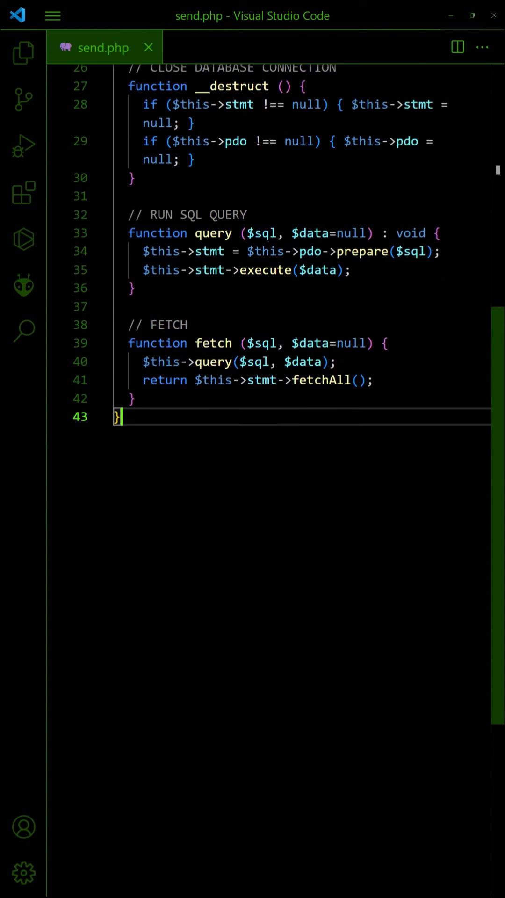
scroll(281, 280, "down", 3)
scroll(281, 281, "down", 3)
scroll(281, 280, "down", 3)
Define CYCLE_CHECK and CYCLE_EACH and add a while(true) loop that sleeps each cycle
key("End")
key("Return")
key("Return")
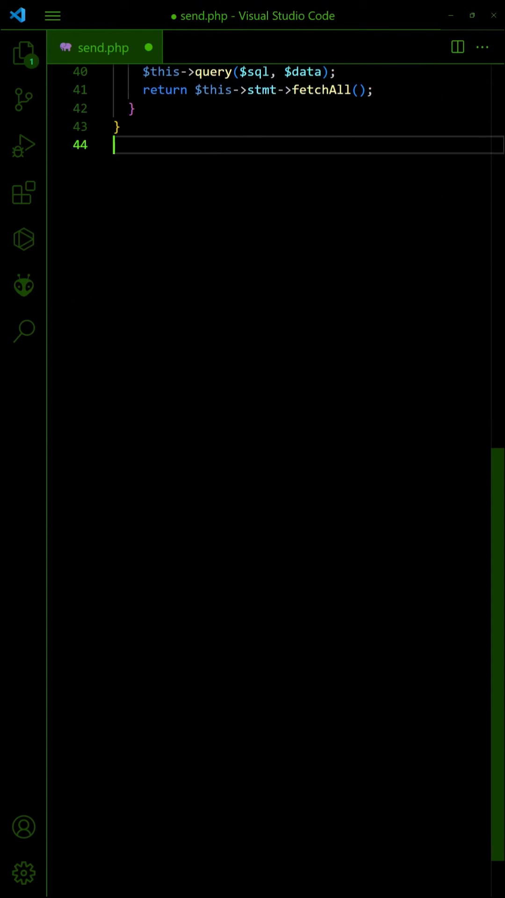
type("// ENDLESS LOOP")
key("Return")
type("define(\"CYCL")
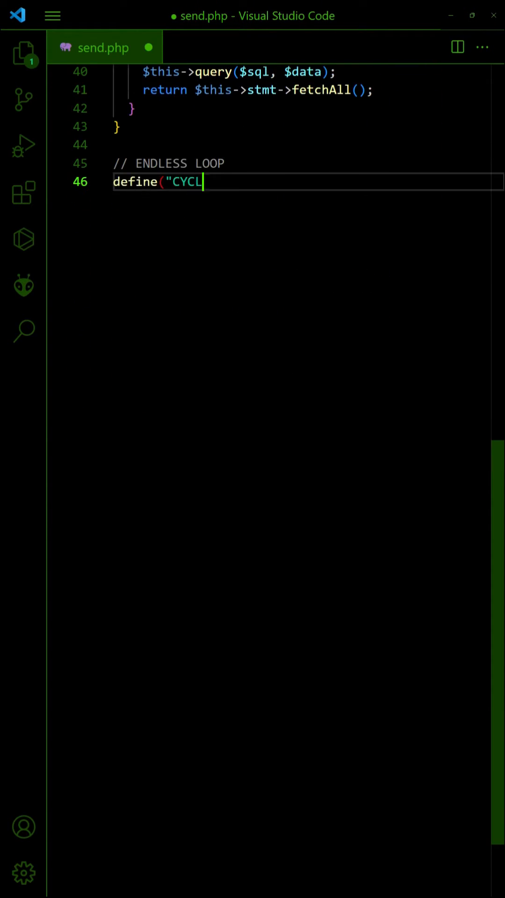
type("E_CHECK\", 5);")
key("Return")
type("while (true) {")
key("Return")
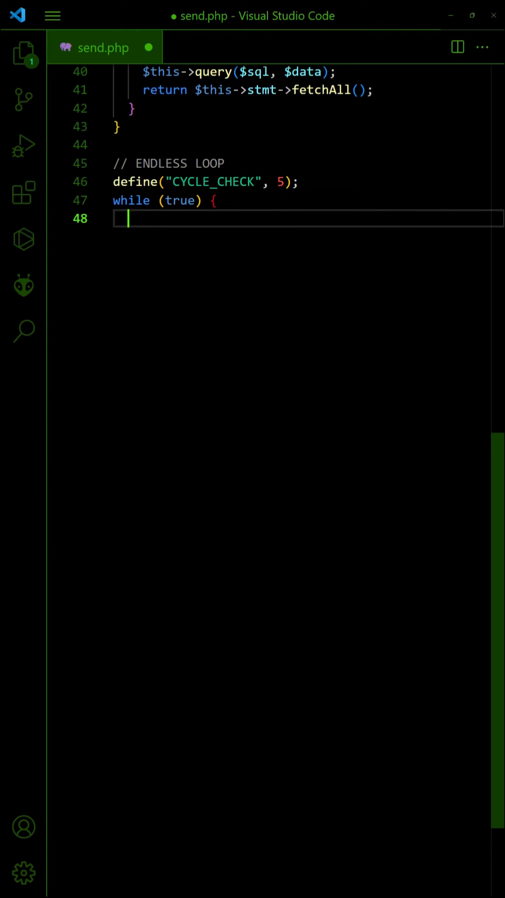
type("// NEXT CYCLE")
key("Return")
type("sleep(CYCLE_CHECK);")
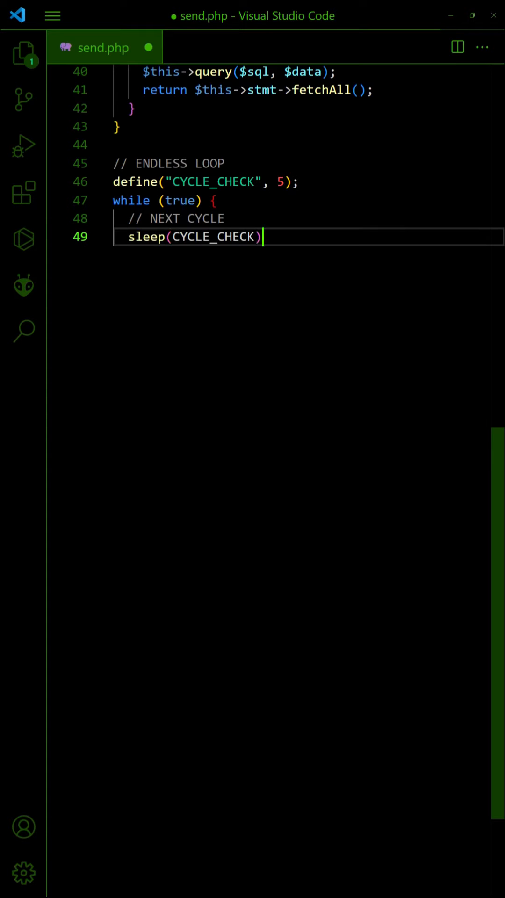
key("Return")
type("}")
key("Up")
key("Up")
key("Up")
key("End")
key("Return")
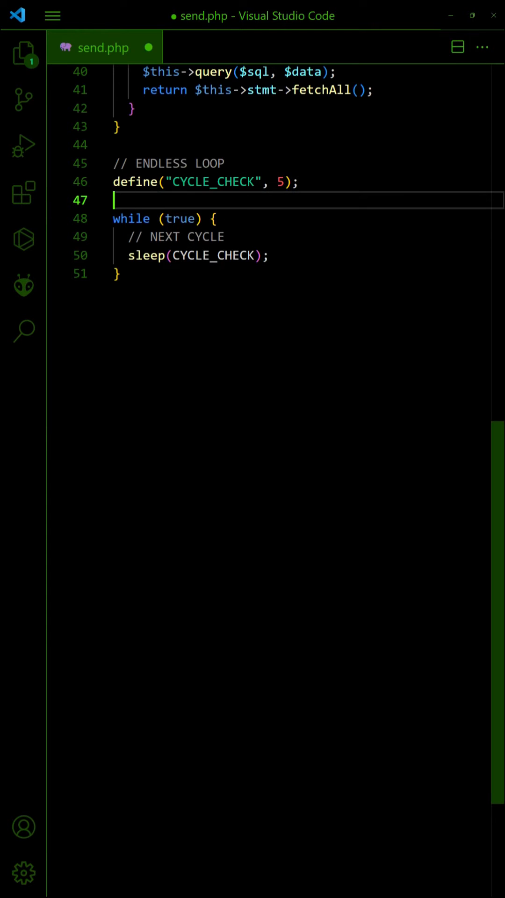
type("define(\"CYCLE_EACH\", 5);")
key("Return")
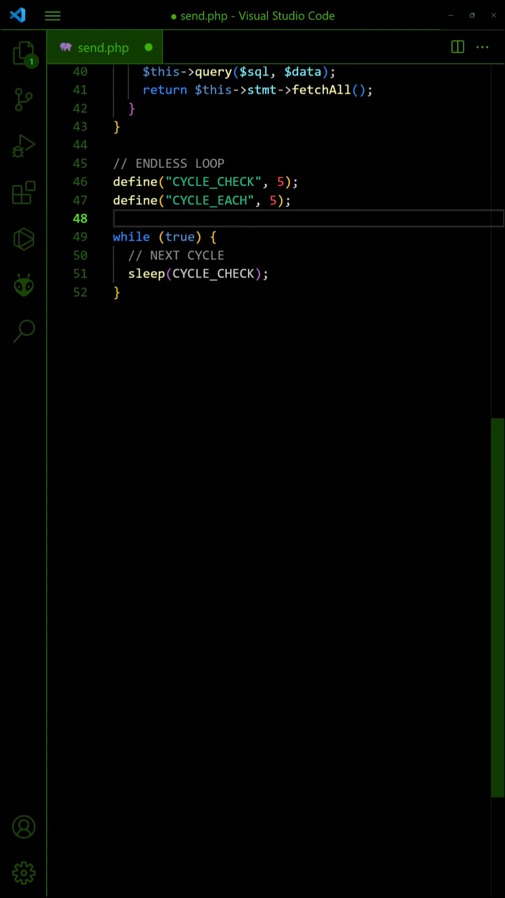
Inside the loop create the DB object, SELECT a LIMIT batch of unsent queue emails, then unset($db)
key("Down")
key("End")
key("Return")
type("AIL")
key("Return")
type("$d")
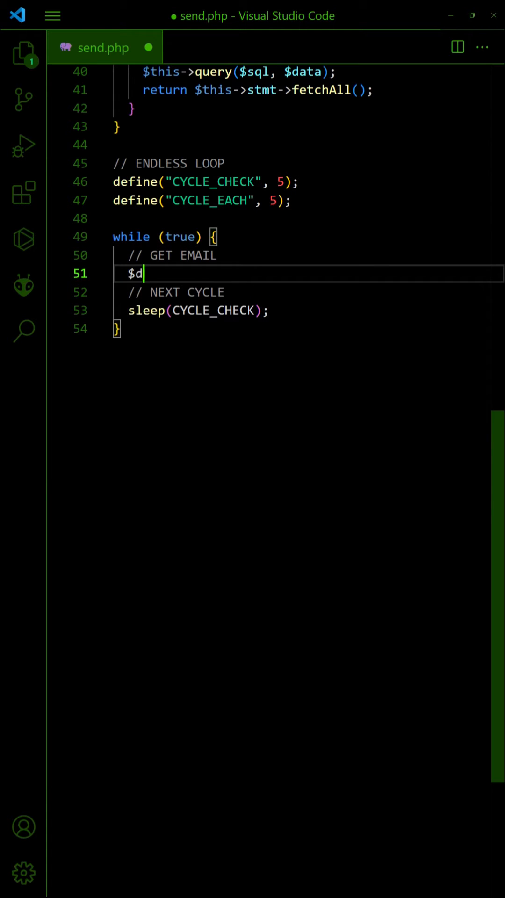
type("b = new DB();")
key("Return")
type("$batch = $db->fe")
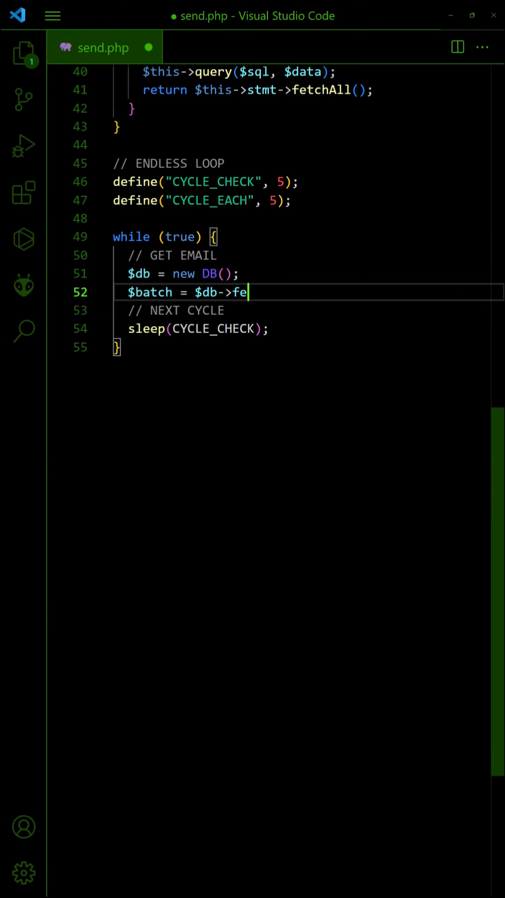
type("tch(")
key("Return")
type("\"SELECT `campaign`, `email`")
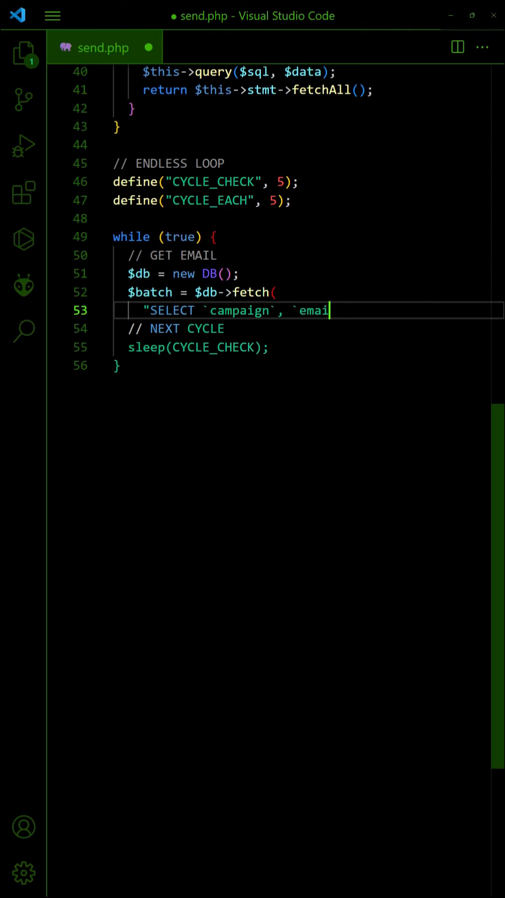
key("Return")
type("FROM `queue")
key("Return")
type("WHERE `sta")
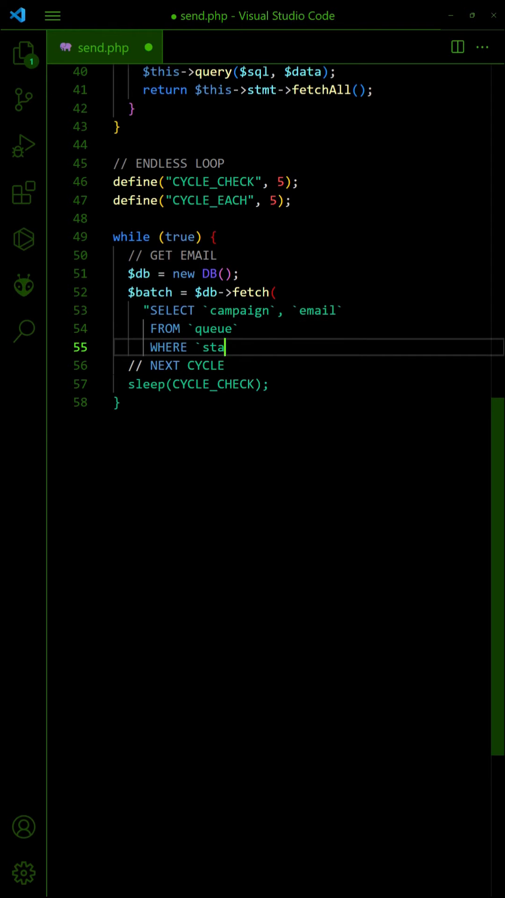
type("tus` IS NULL")
key("Return")
type("LIMIT \" . CYCLE_EA")
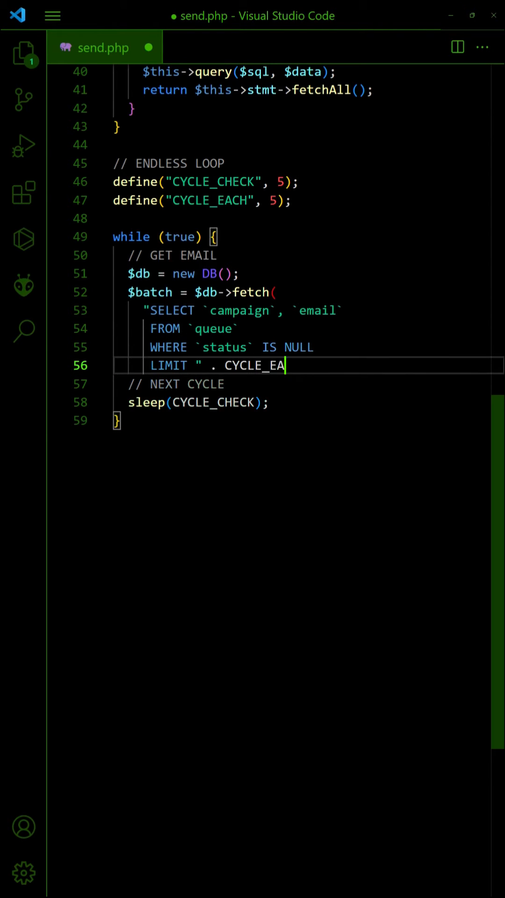
type("CH")
key("Return")
type(");")
key("Return")
key("Down")
key("End")
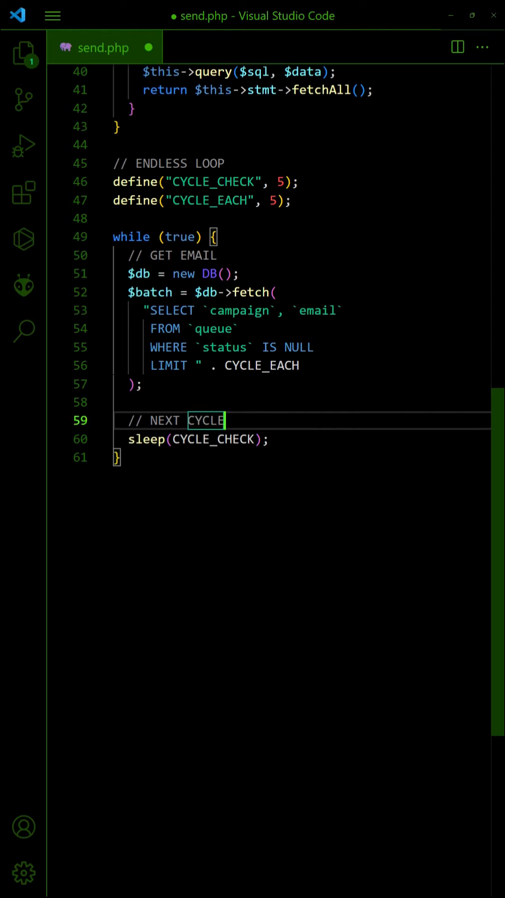
key("Return")
type("unset($db);")
key("ctrl+s")
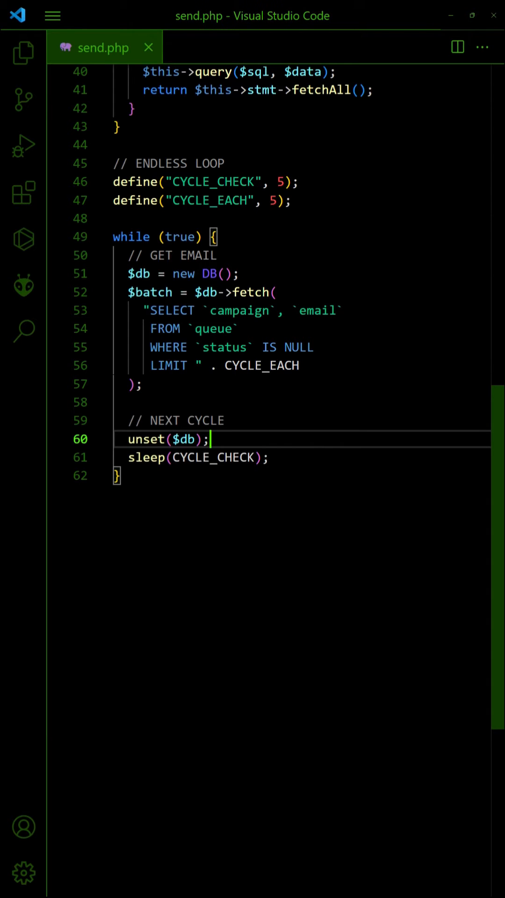
key("Up")
key("Up")
key("Up")
scroll(281, 352, "down", 2)
key("Return")
key("Return")
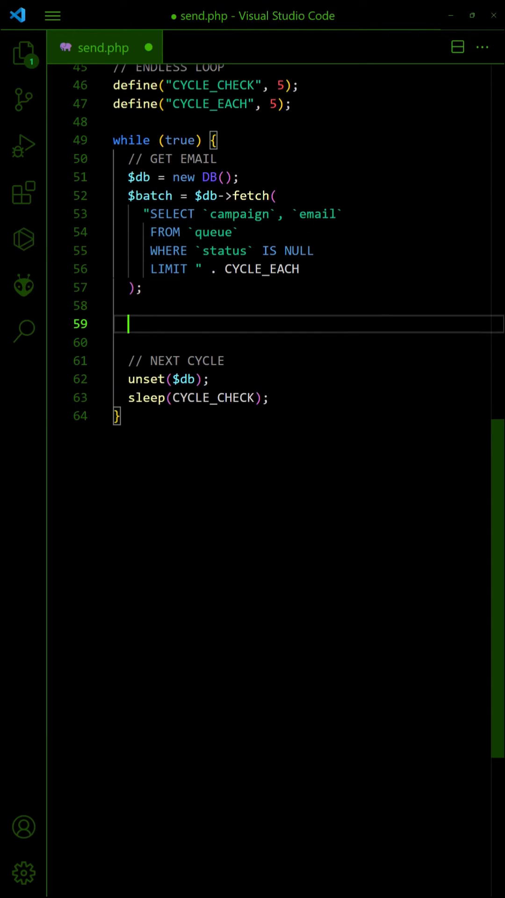
type("// SEND EMAIL")
key("Return")
type("nt($batch")
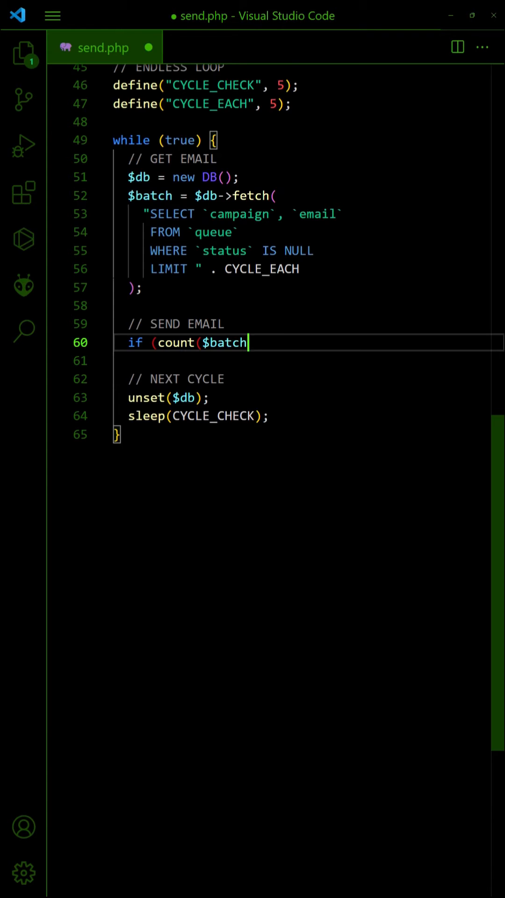
type(")>0) {")
key("Return")
type("foreach ($batch as $b)")
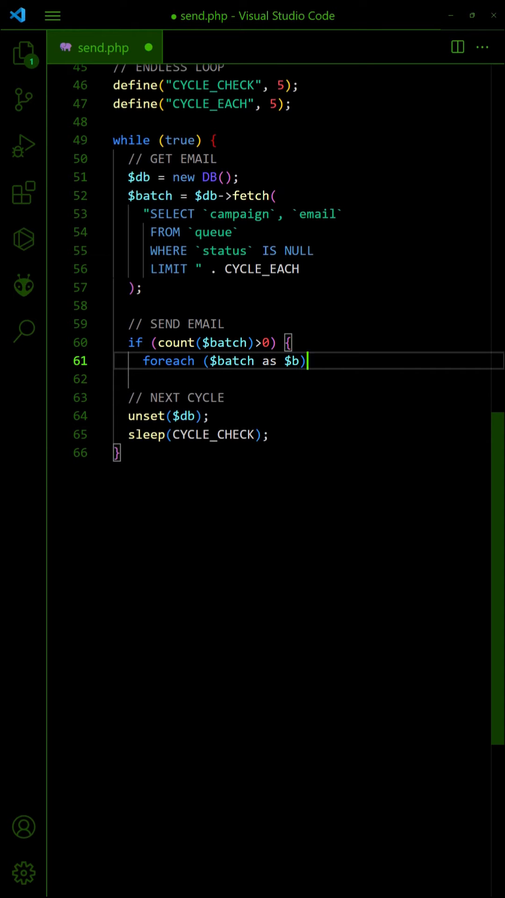
type(" {")
key("Return")
type("$ok = @mail($b[\"email\"], \"Ti")
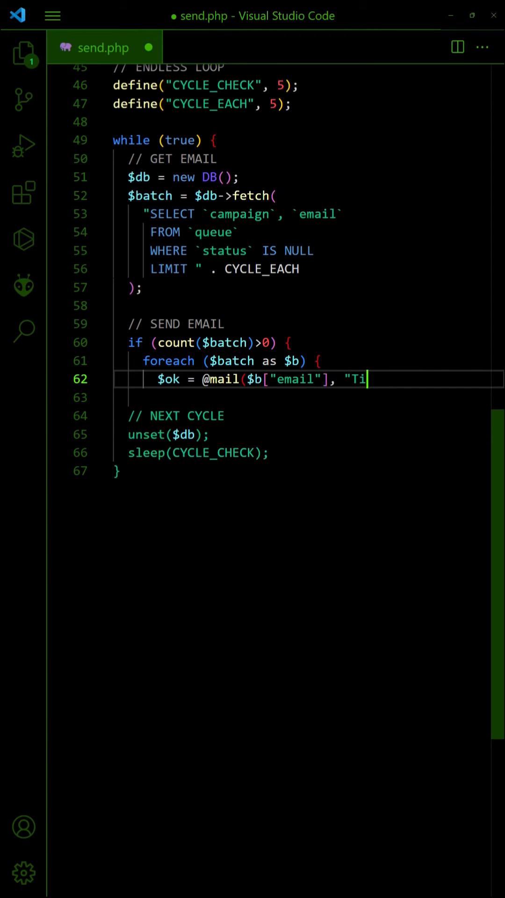
type("tle\", \"Message\");")
Run $db->query() with an UPDATE `queue` setting timestamp and status for that row
key("Return")
type("$db->query")
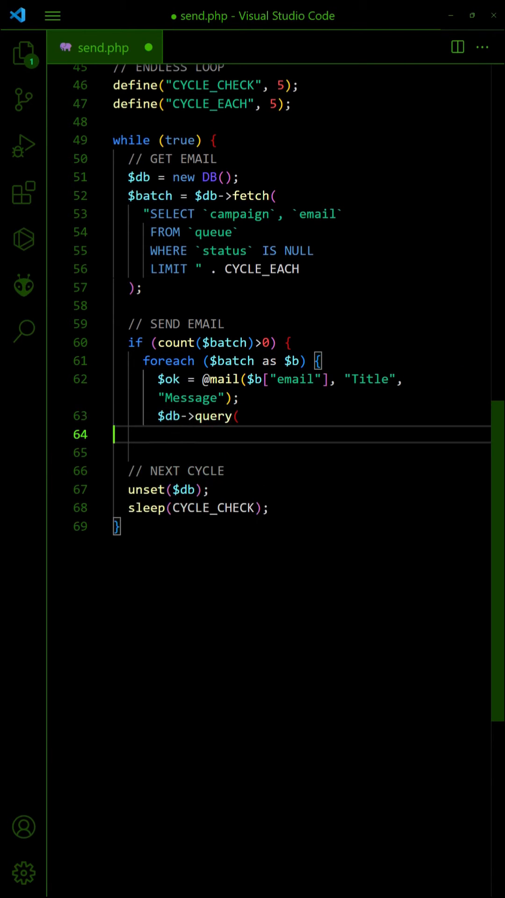
type("(")
key("Return")
type("\"UPDATE `queue` SET `timestam")
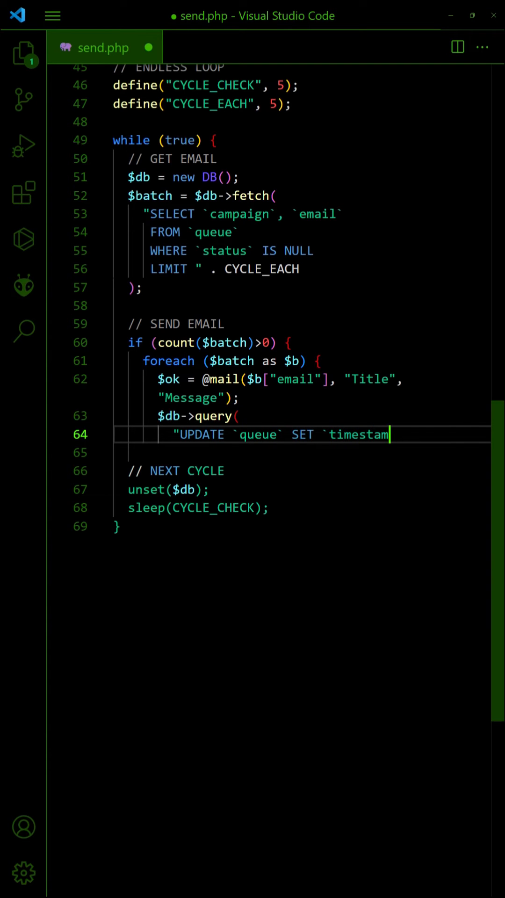
type("p`=?, `status`=? WHERE `campaign")
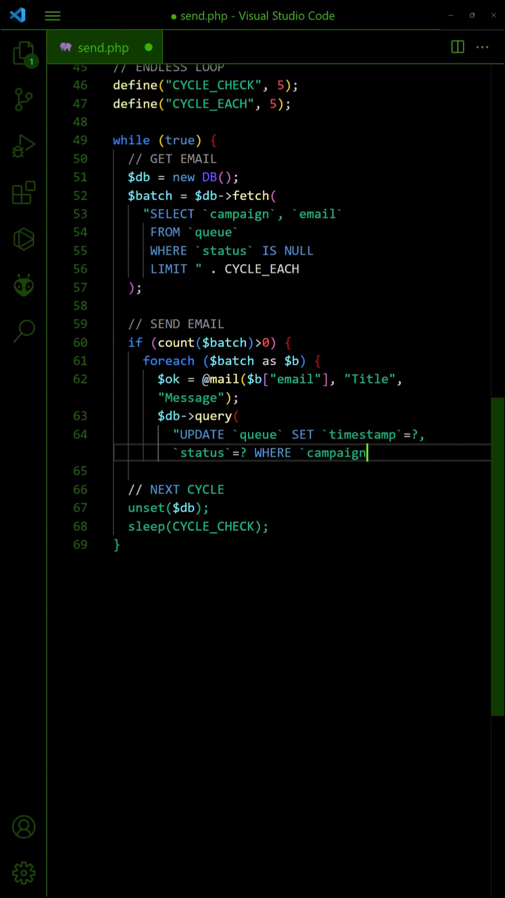
type("?\",")
key("Return")
type("[date(\"Y-m")
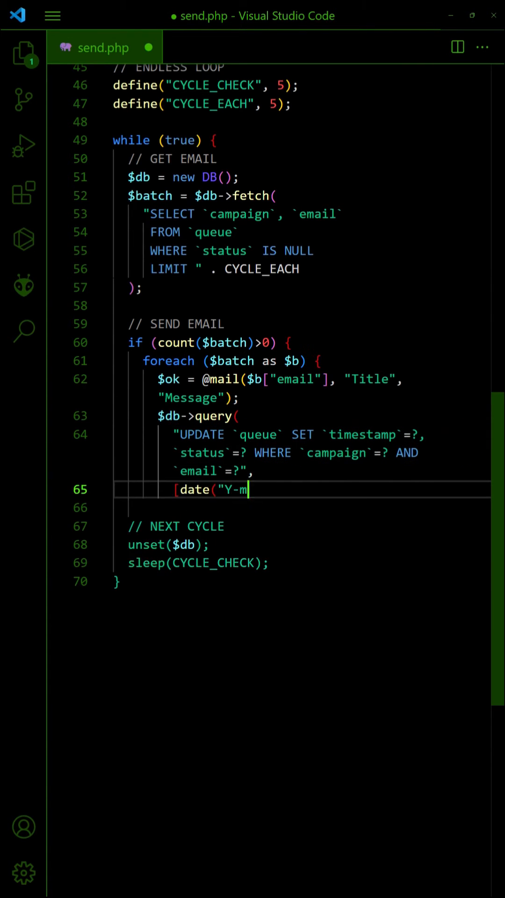
type("-d H:i:s\"), $ok ? 1 : 0, $b[\"cam")
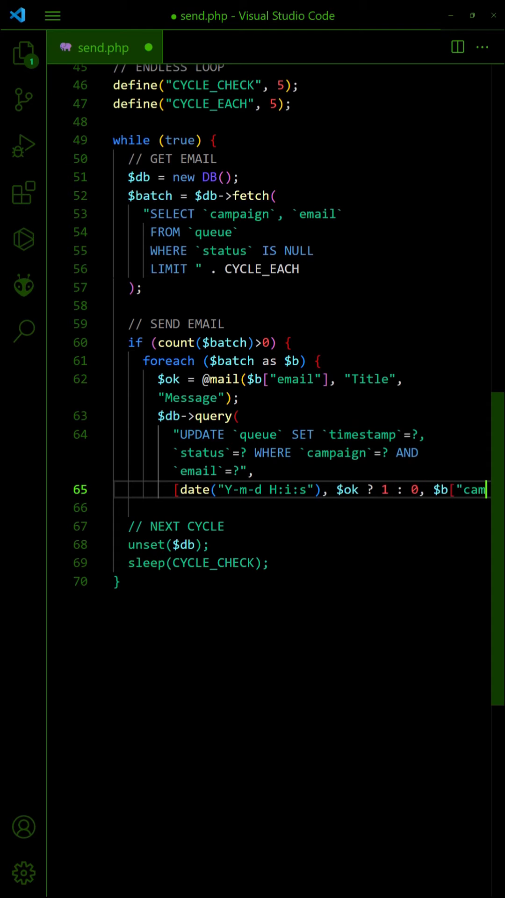
type("paign\"], $b[\"email\"]]")
key("Return")
type(");")
key("Return")
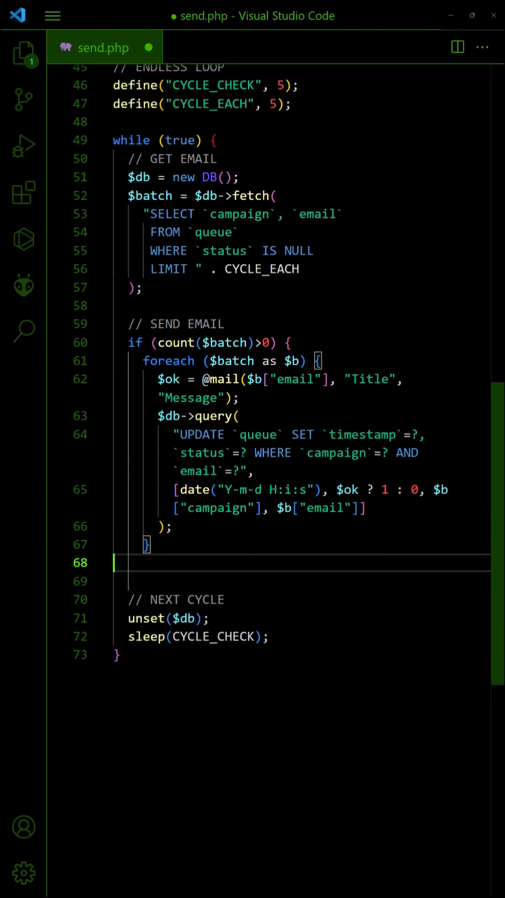
type("}")
key("Return")
type("}")
Define CYCLE_BATCH as 1, init $batch = [], and write the do { sleep(CYCLE_BATCH); } while (count($batch)>0) skeleton
left_click(351, 104)
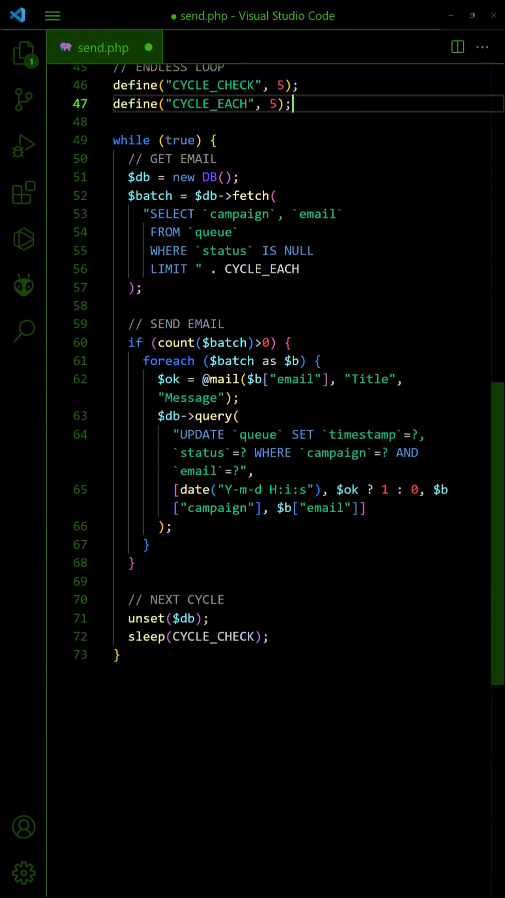
key("Return")
type("define(\"CYCLE_B")
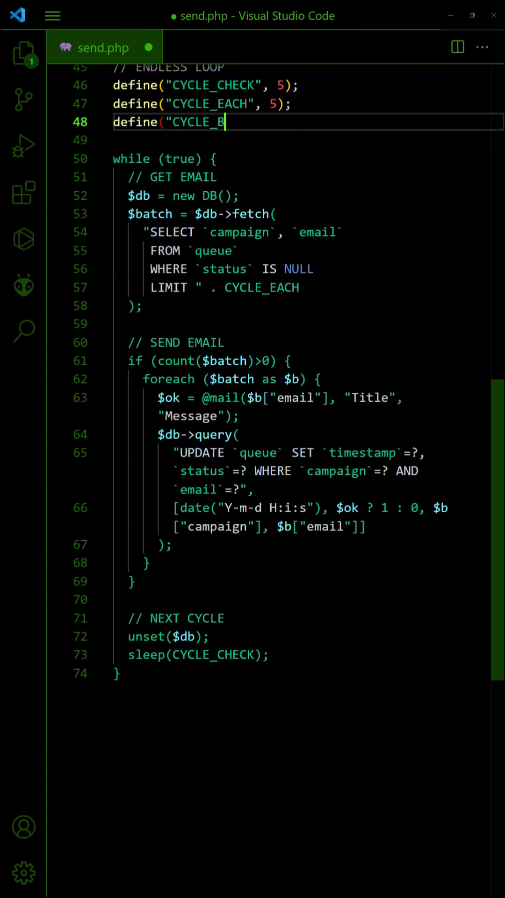
type("ATCH\", 1);")
left_click(351, 196)
key("Return")
type("$batch = [")
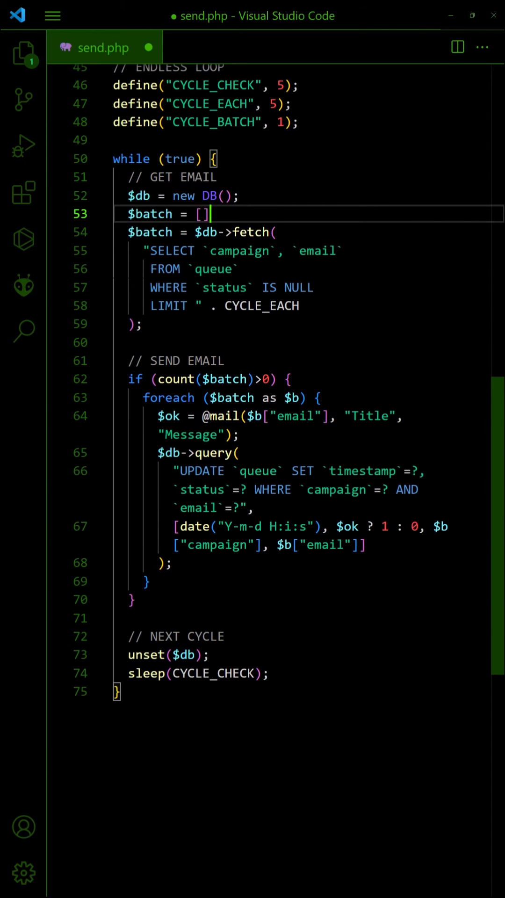
type(";")
key("Return")
type("do {")
key("Return")
type("sleep(CYCLE_BATCH);")
key("Return")
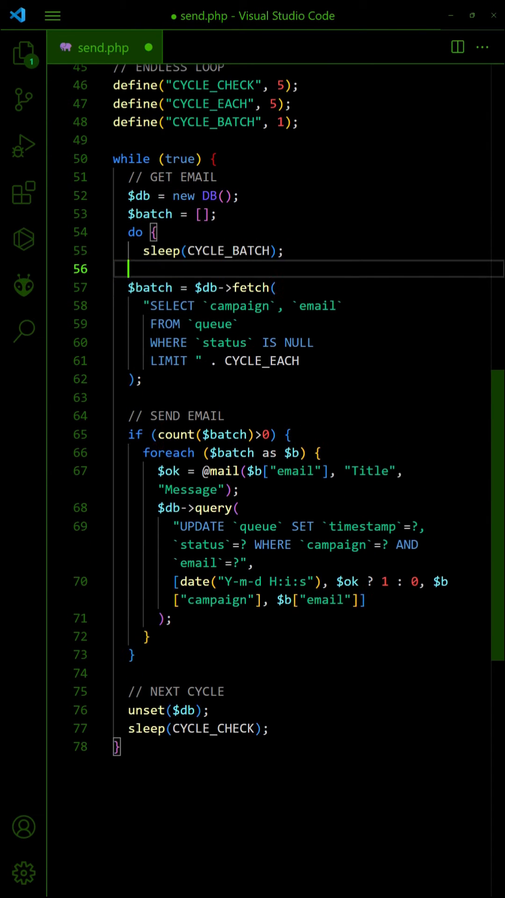
type("} while (count($batch)>0);")
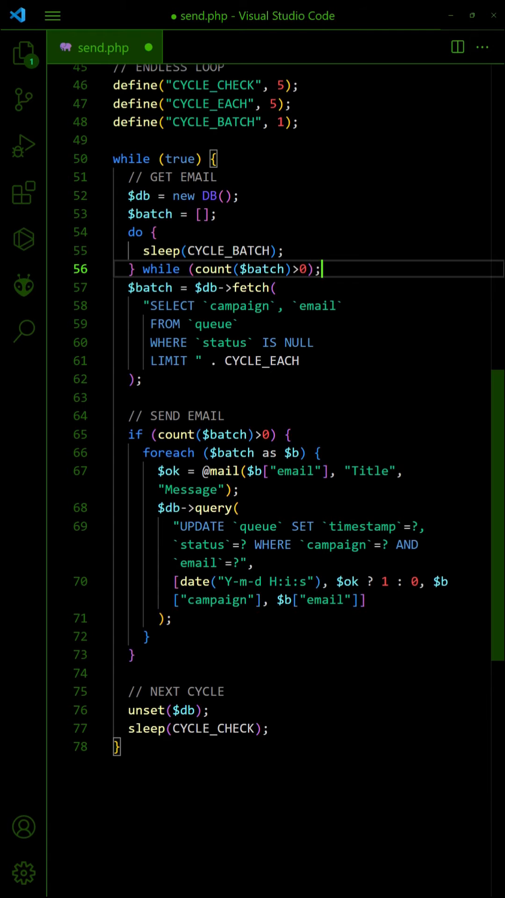
Move the batch fetch statement up into the loop above sleep(CYCLE_BATCH)
key("Down")
key("Home")
key("shift+Down")
key("shift+Down")
key("shift+Down")
key("shift+Down")
key("shift+End")
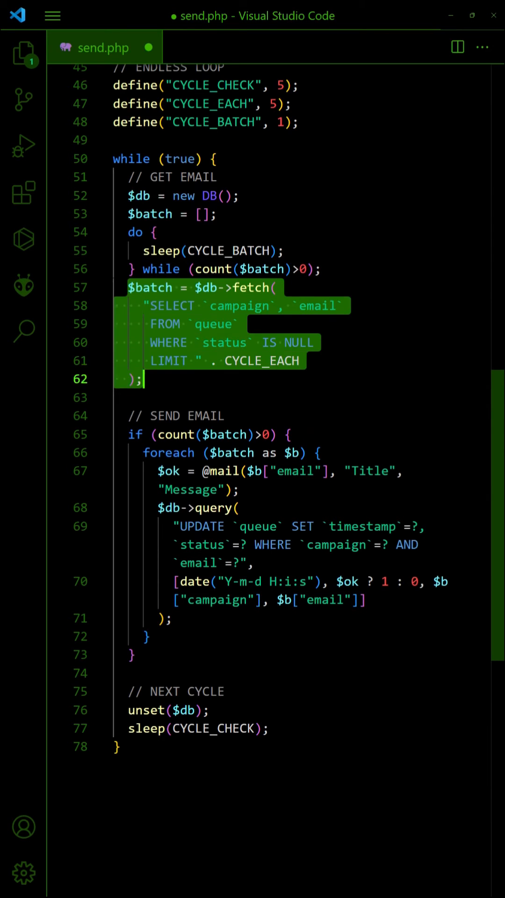
key("alt+Up")
key("alt+Up")
key("End")
key("Return")
key("Return")
key("Down")
key("Down")
key("Down")
key("Down")
Move the SEND EMAIL if block into the loop after the fetch, indent it, and save send.php
key("Home")
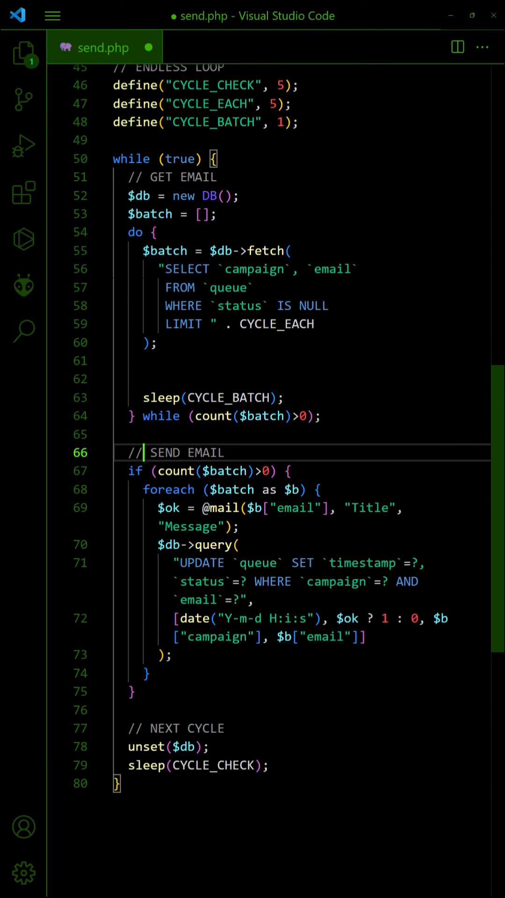
key("shift+Down")
key("shift+Right")
key("shift+Right")
key("shift+Right")
key("shift+Down")
key("shift+Down")
key("shift+Down")
key("shift+Down")
key("shift+Down")
key("shift+Down")
key("shift+Down")
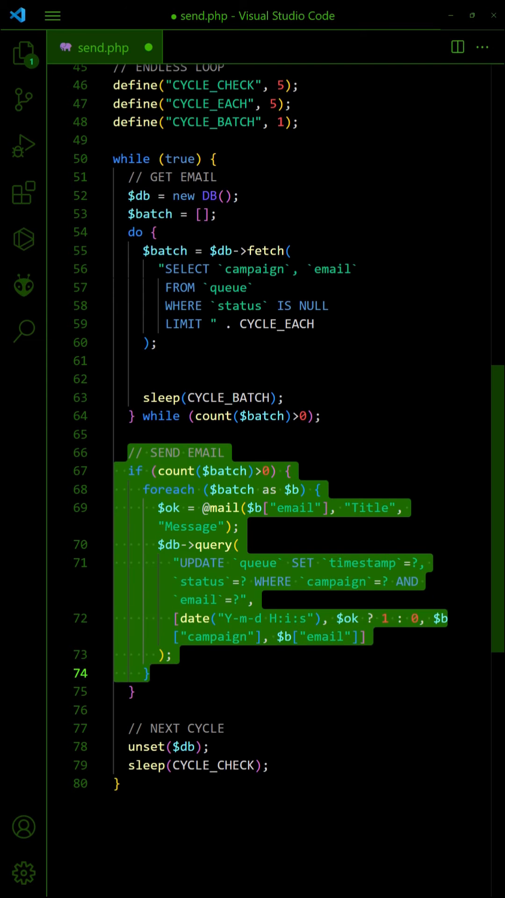
key("shift+Down")
key("alt+Up")
key("alt+Up")
key("alt+Up")
key("alt+Down")
key("Tab")
key("Escape")
key("Down")
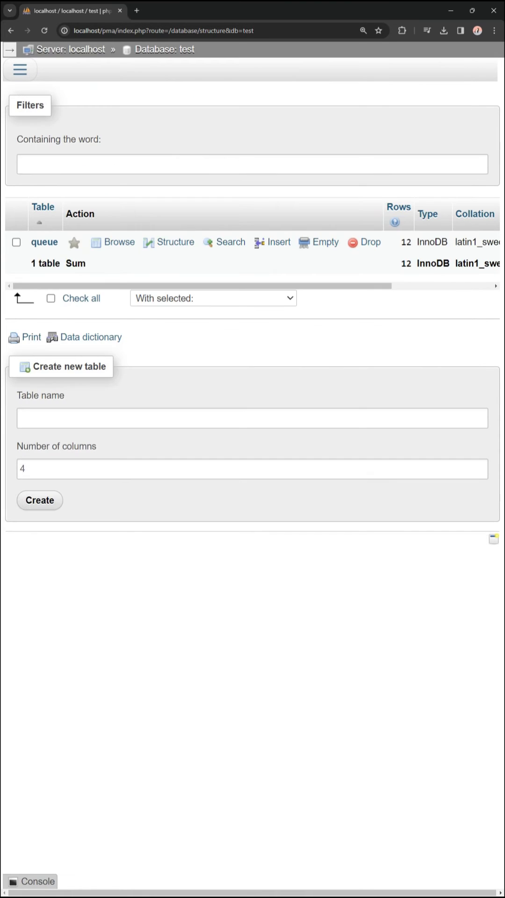
Browse the queue table rows to confirm all 12 emails show status 1 with timestamps
left_click(44, 241)
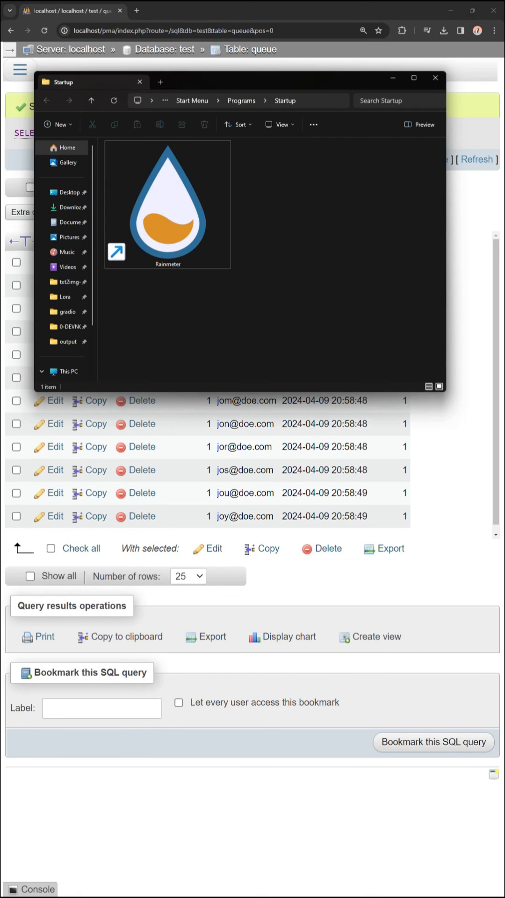
Create a new text document in Startup and rename it email.bat, confirming the extension change
right_click(314, 213)
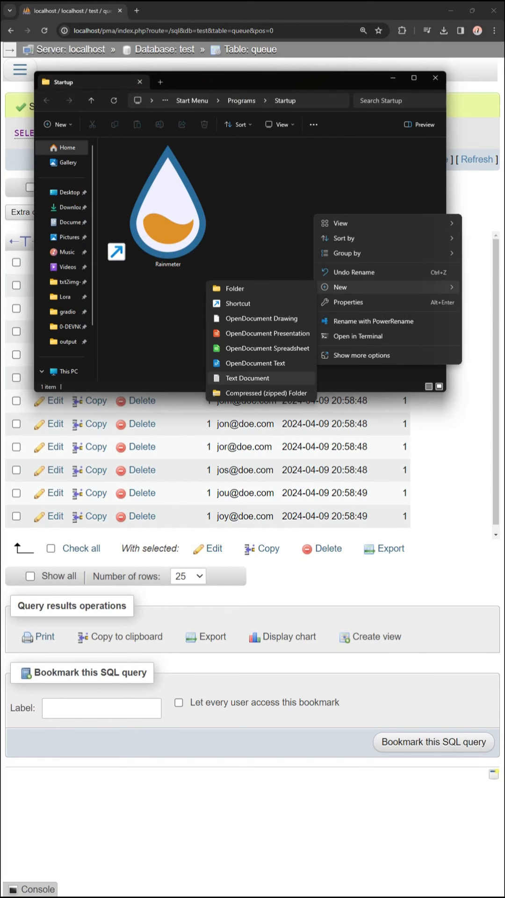
left_click(260, 378)
key("ctrl+a")
type("e")
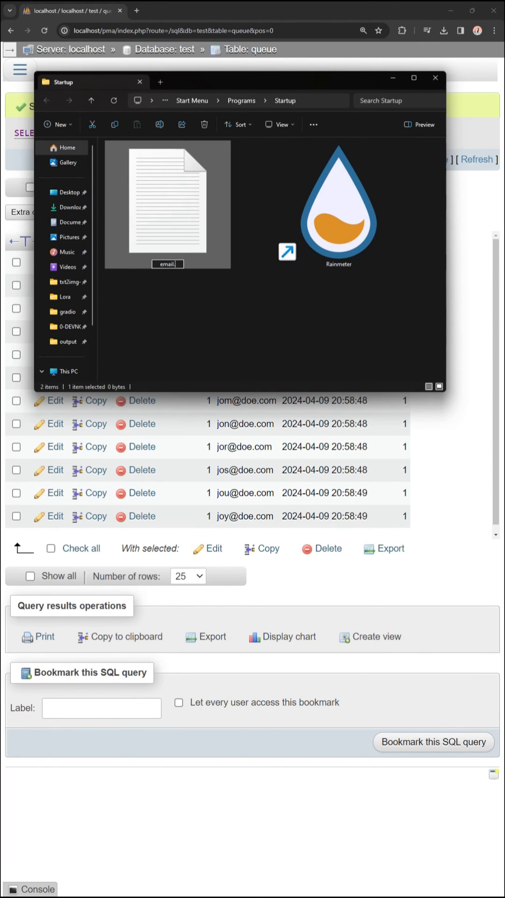
key("Return")
type("bat")
key("Return")
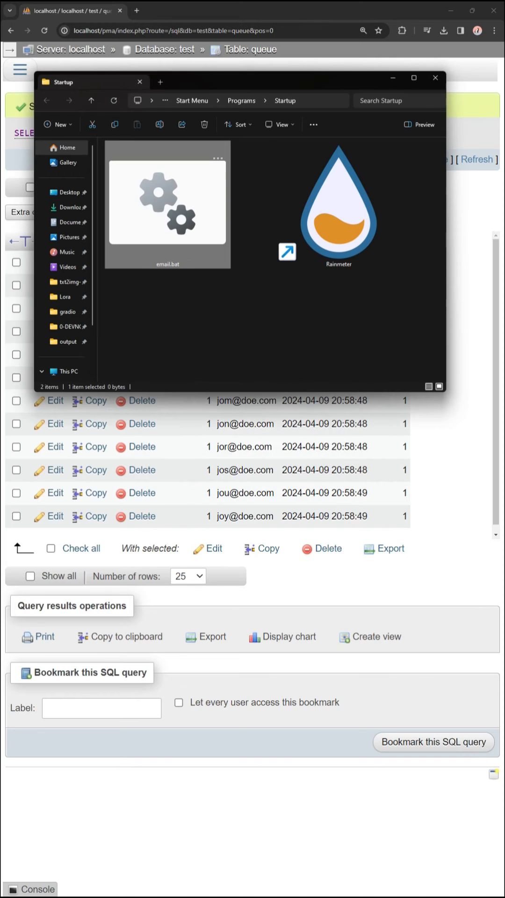
key("alt+Tab")
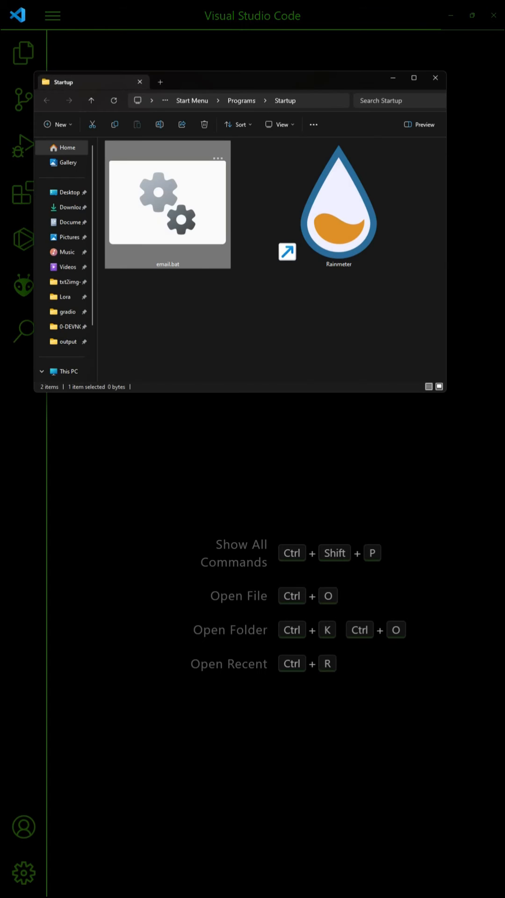
Open email.bat in the editor, enter php "d:/http/send.php" and save it
left_click_drag(167, 204, 211, 484)
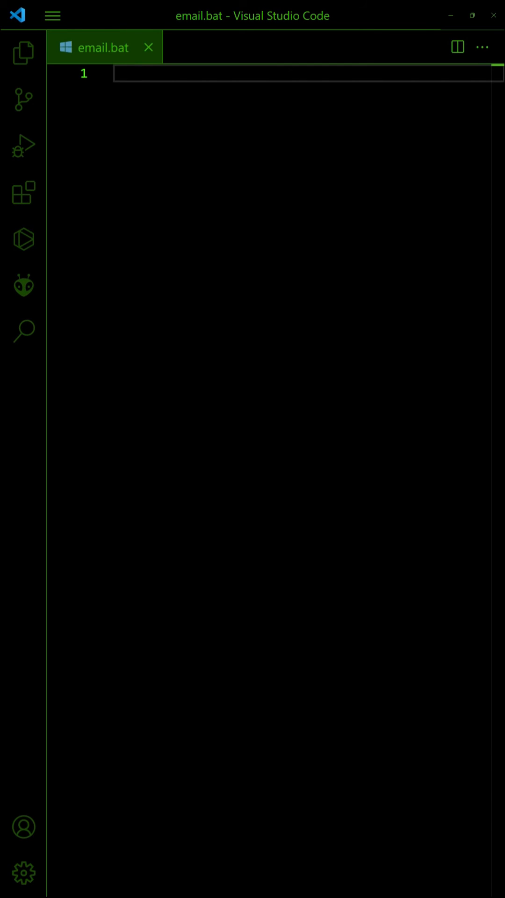
type("p \"d:/http")
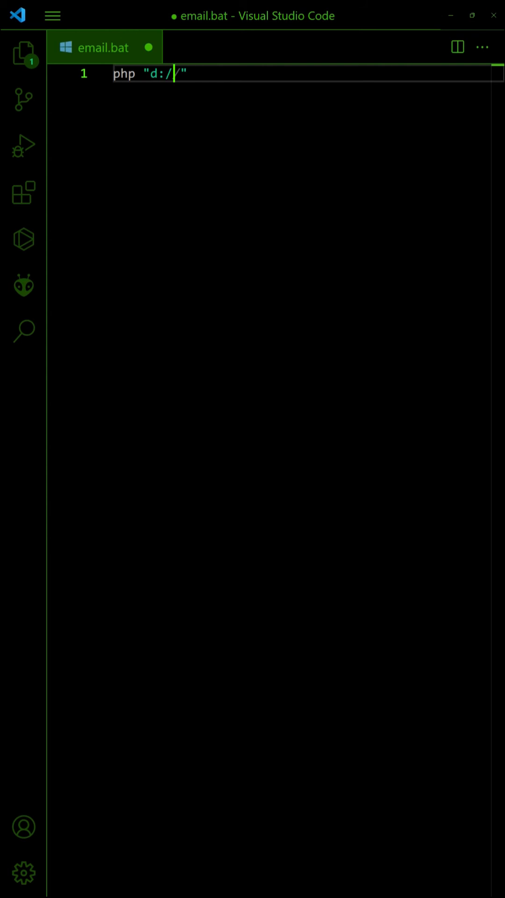
type("/send.php")
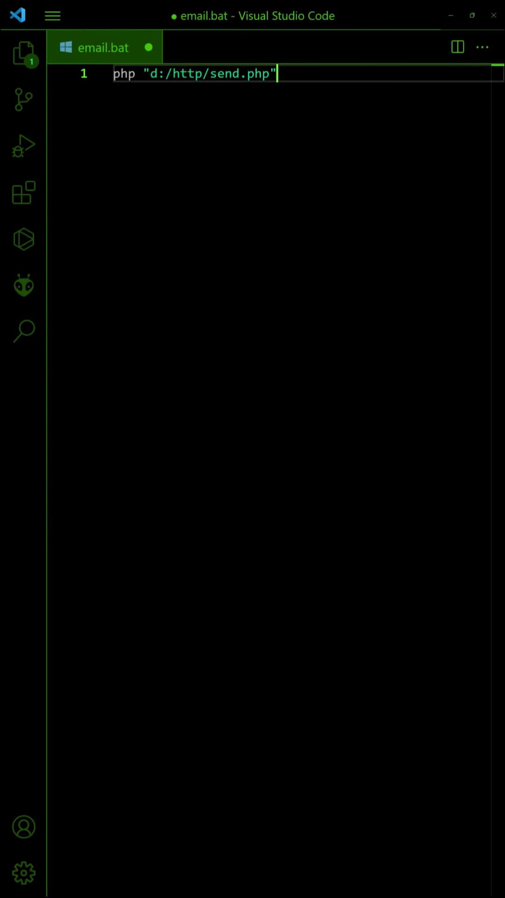
key("ctrl+s")
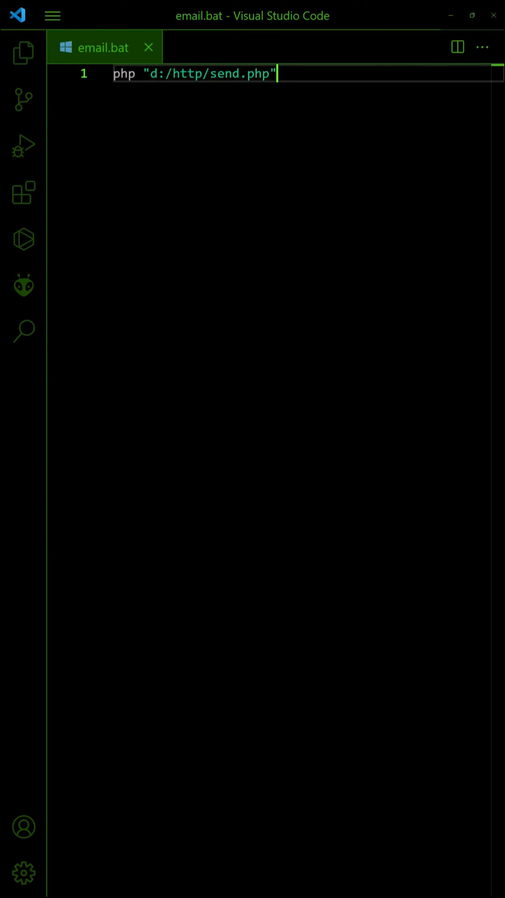
Create another text document in the Startup folder and rename it email.sh
key("alt+Tab")
right_click(187, 374)
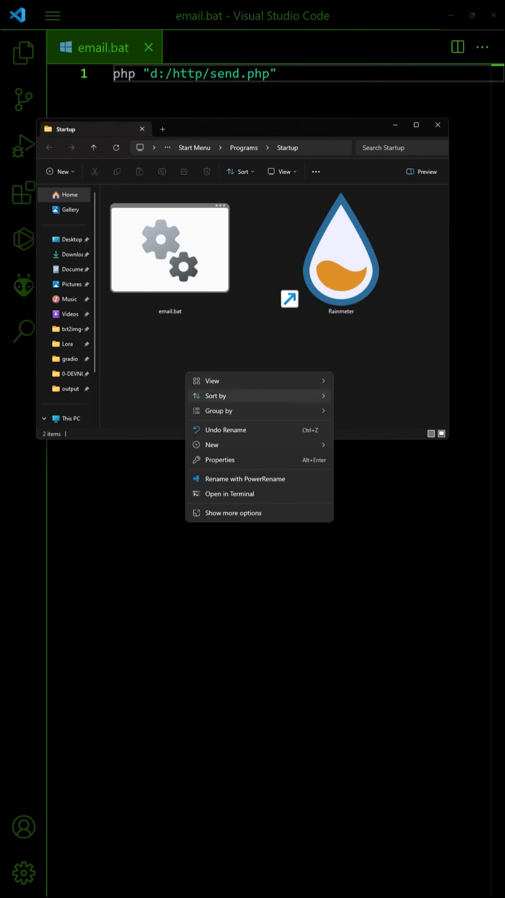
left_click(372, 536)
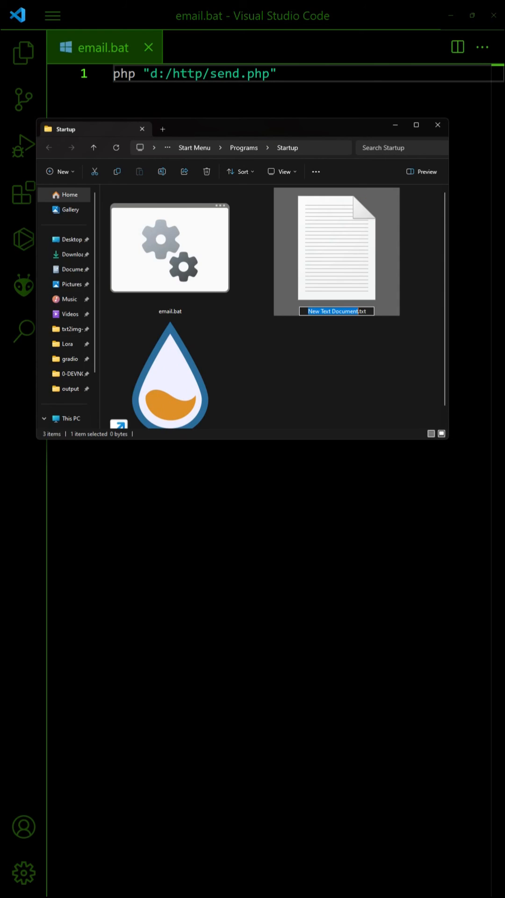
type("email.sh")
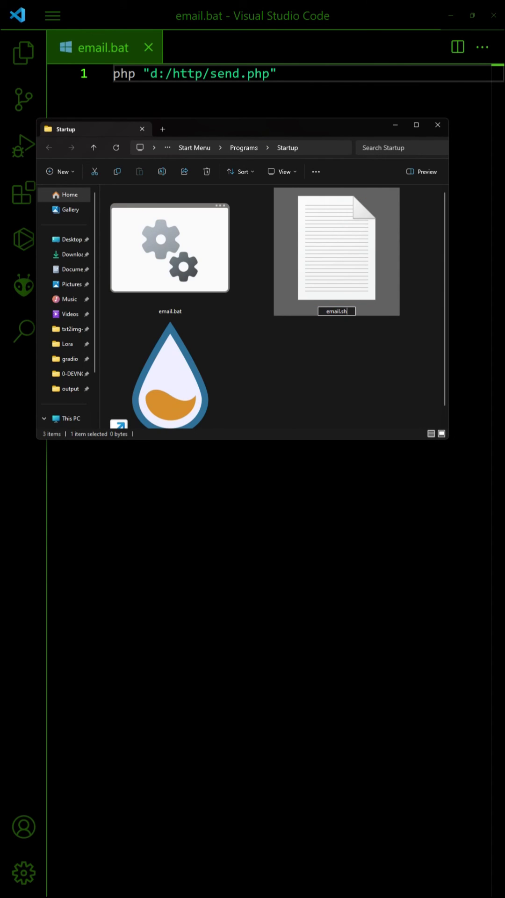
key("Return")
key("Return")
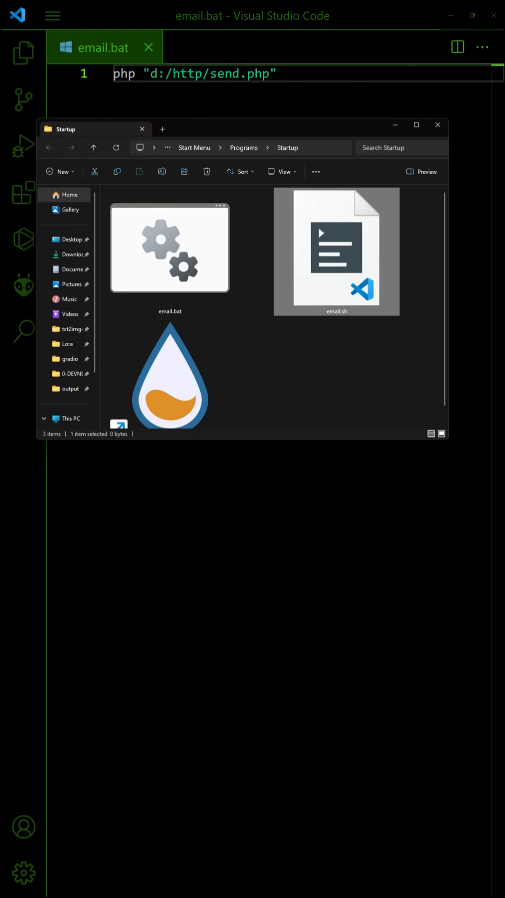
Open email.sh in the editor, enter php "path/to/send.php" and save it
left_click_drag(337, 253, 247, 32)
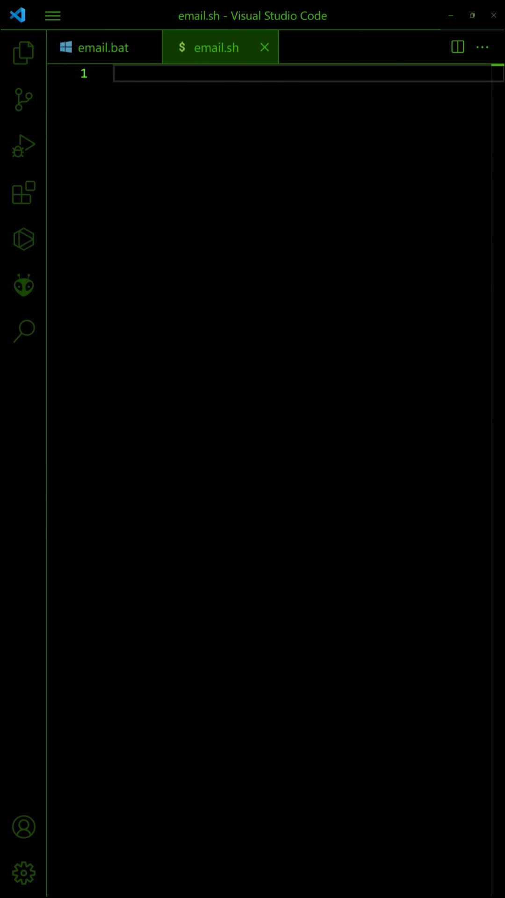
type("php \"path")
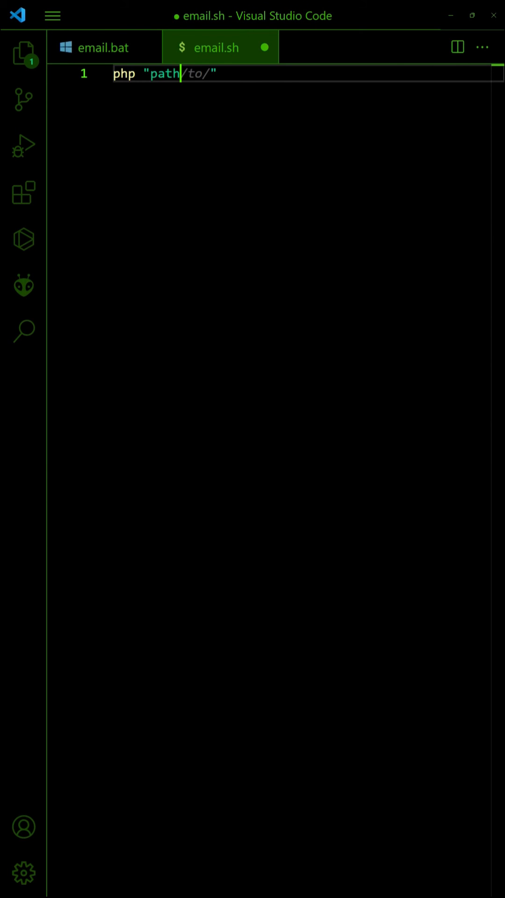
type("/to/")
key("Escape")
key("ctrl+s")
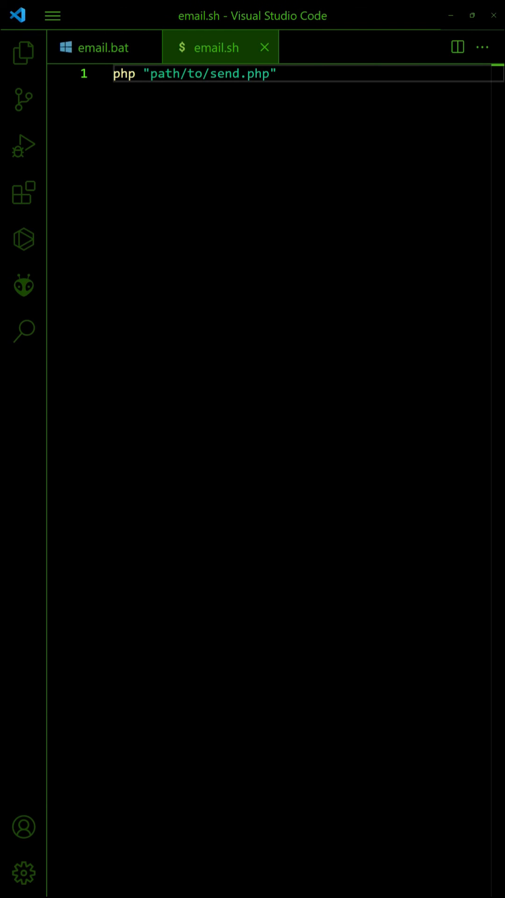
Switch to the heatware.net 'How to Run a Linux Script on Startup' article
key("alt+Tab")
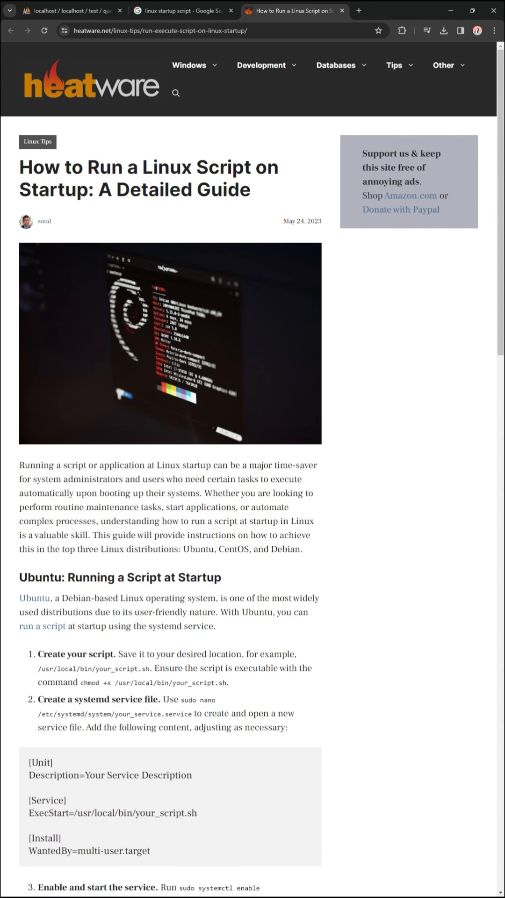
scroll(253, 449, "down", 3)
scroll(253, 449, "down", 2)
scroll(252, 449, "down", 2)
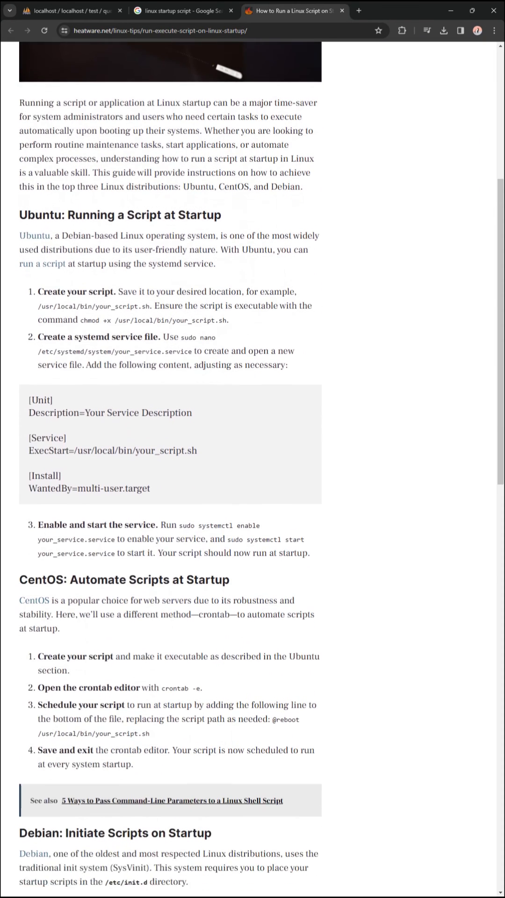
scroll(253, 450, "down", 2)
scroll(253, 449, "down", 2)
scroll(254, 449, "down", 1)
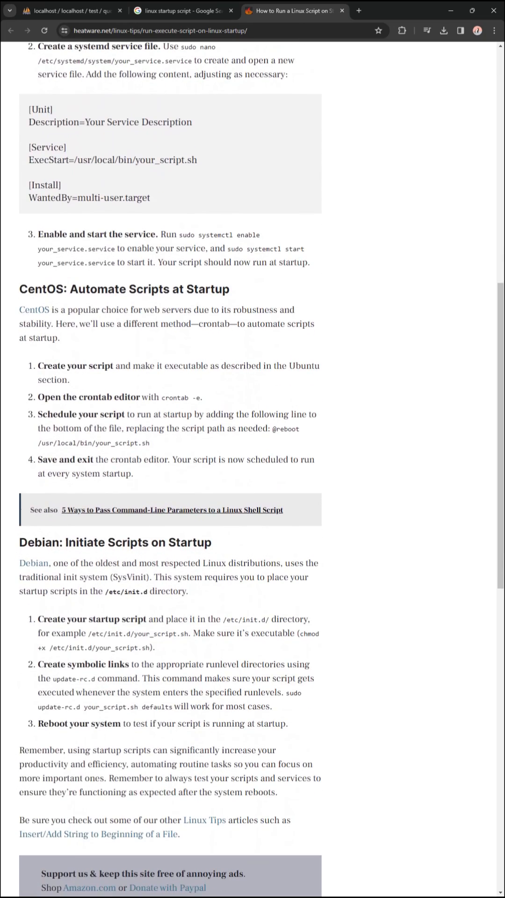